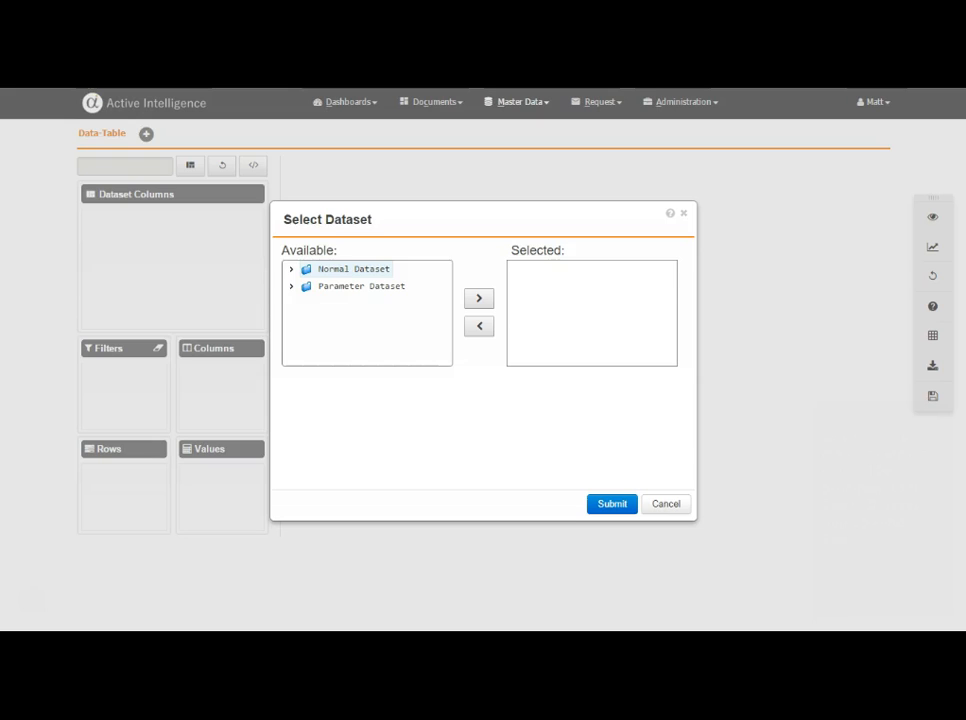
Select the demoCountries dataset from the Normal Dataset folder for the data table
{"action": "left_click", "coordinate": [291, 269]}
{"action": "left_click_drag", "start_coordinate": [448, 277], "coordinate": [446, 340]}
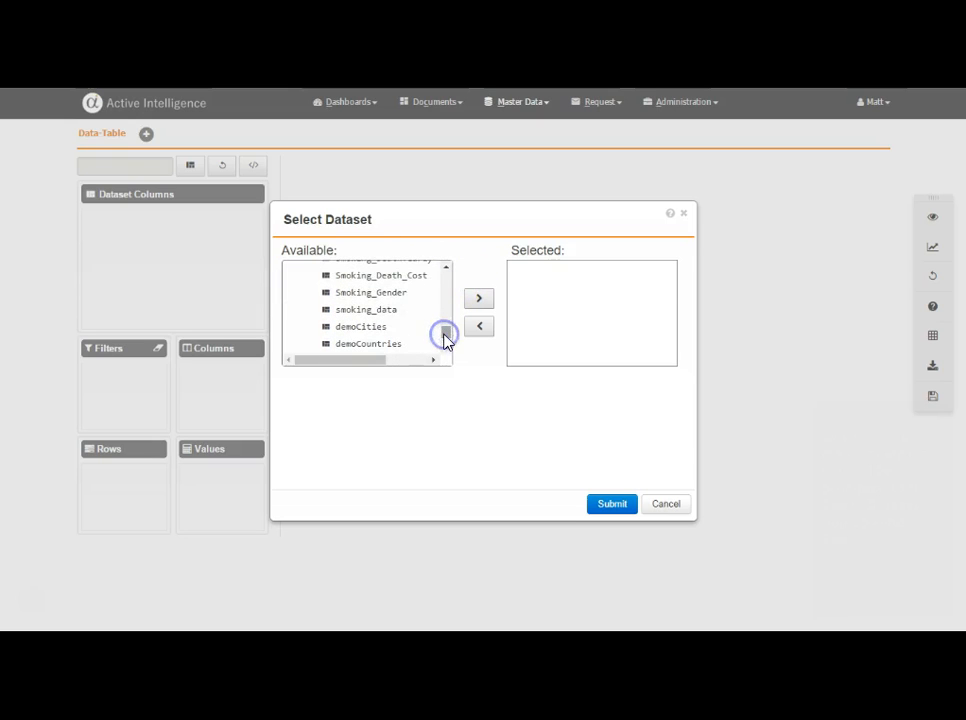
{"action": "left_click", "coordinate": [374, 346]}
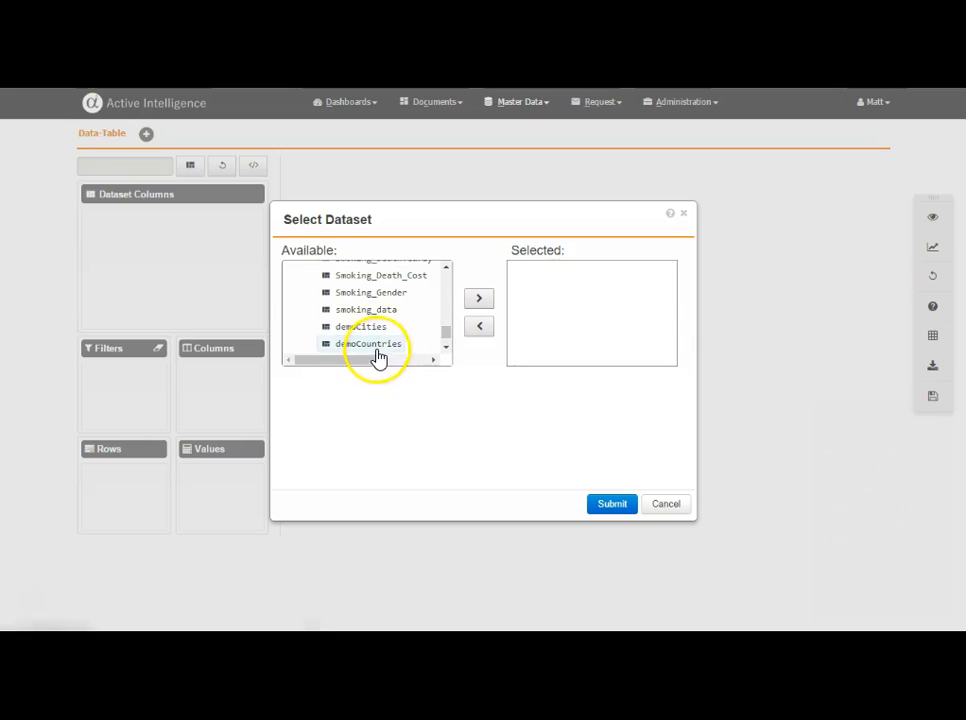
{"action": "left_click", "coordinate": [477, 302]}
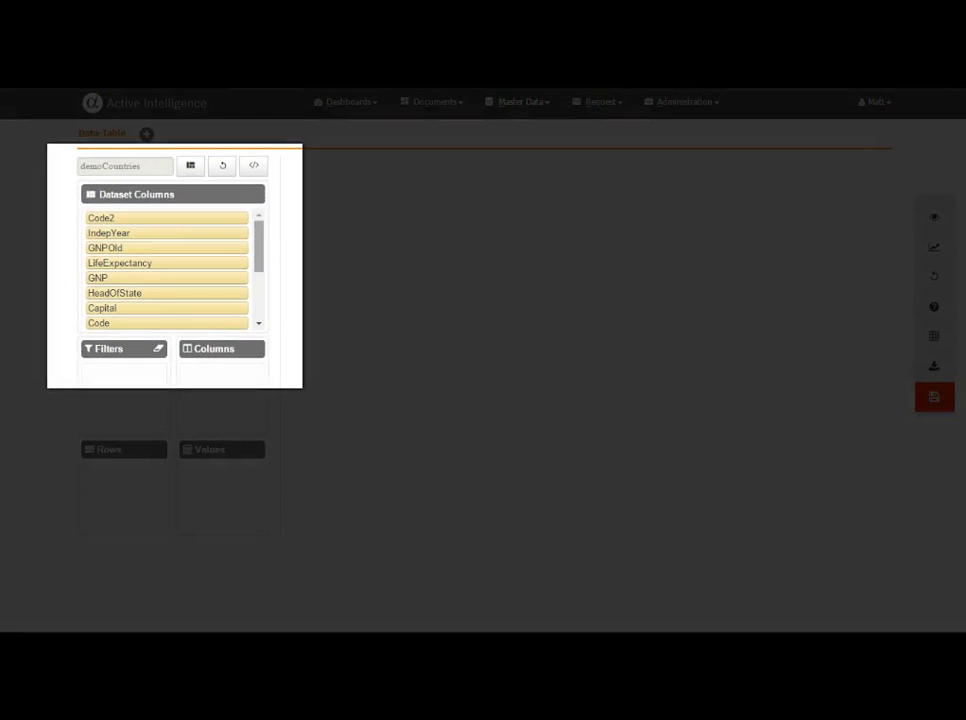
Add the Population column to the table's values with the Sum aggregator computed on Population
{"action": "mouse_move", "coordinate": [259, 246]}
{"action": "left_mouse_down"}
{"action": "mouse_move", "coordinate": [259, 292]}
{"action": "mouse_move", "coordinate": [259, 246]}
{"action": "left_mouse_up"}
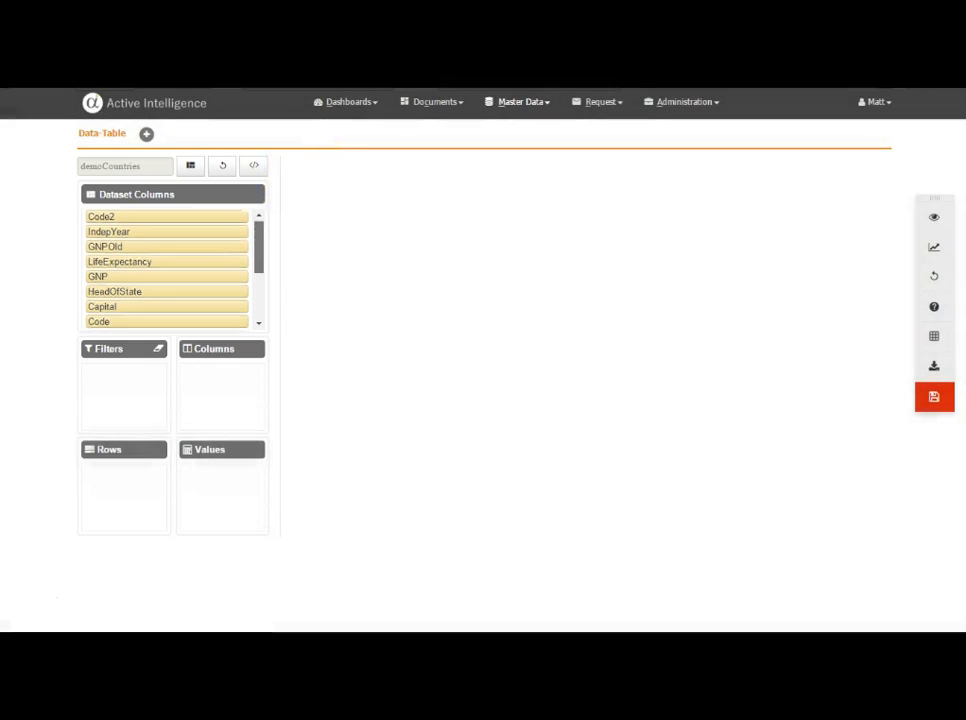
{"action": "left_click_drag", "start_coordinate": [259, 247], "coordinate": [259, 292]}
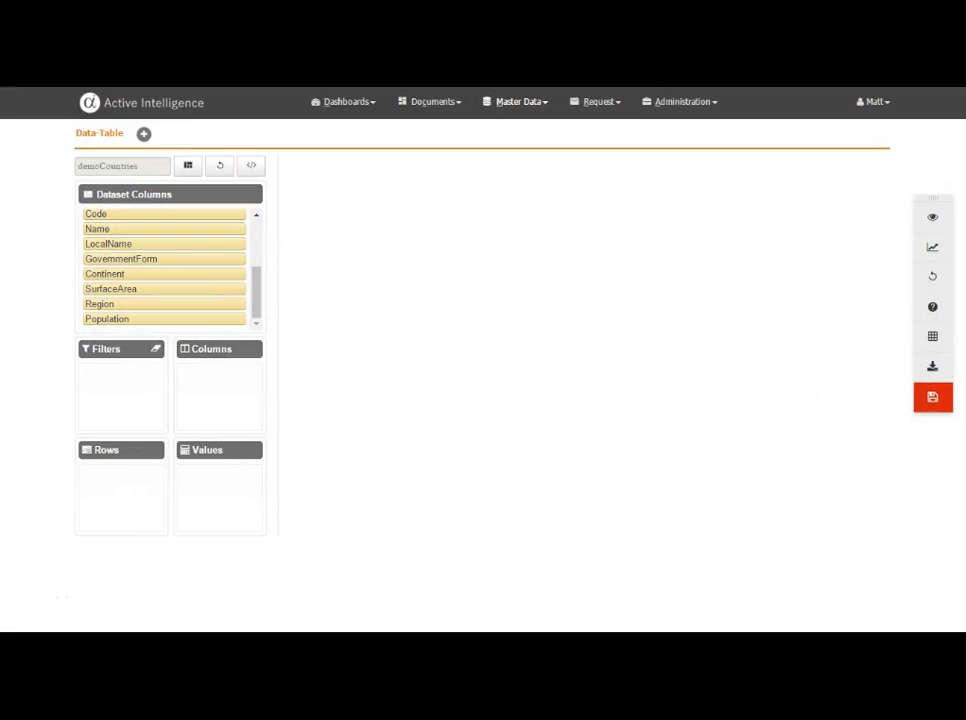
{"action": "scroll", "coordinate": [165, 268], "scroll_direction": "up", "scroll_amount": 5}
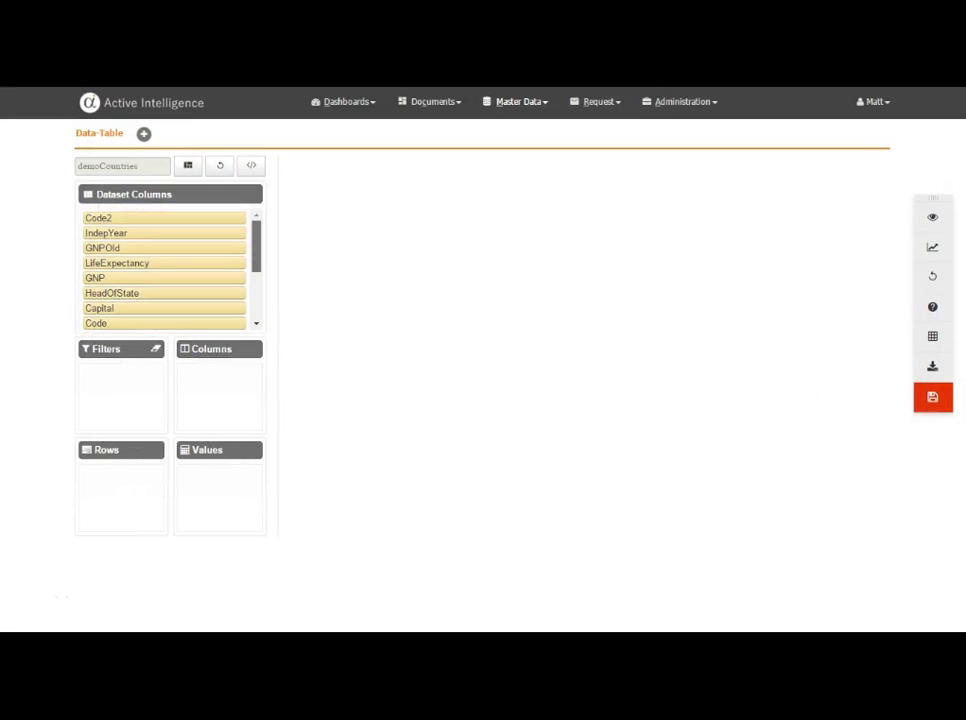
{"action": "scroll", "coordinate": [165, 268], "scroll_direction": "down", "scroll_amount": 5}
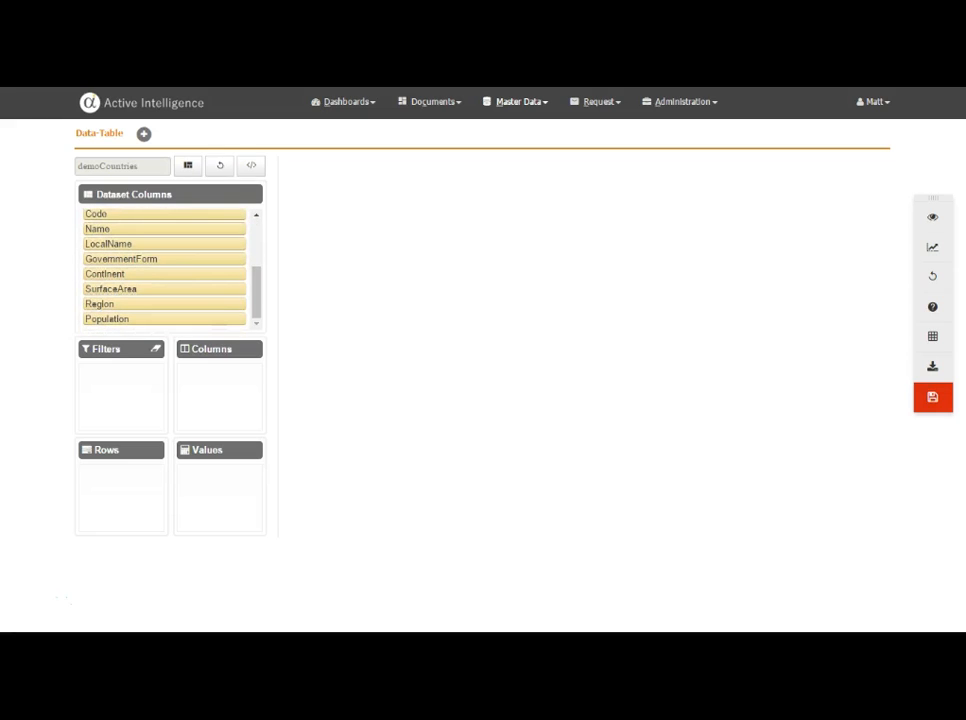
{"action": "left_click_drag", "start_coordinate": [140, 317], "coordinate": [199, 493]}
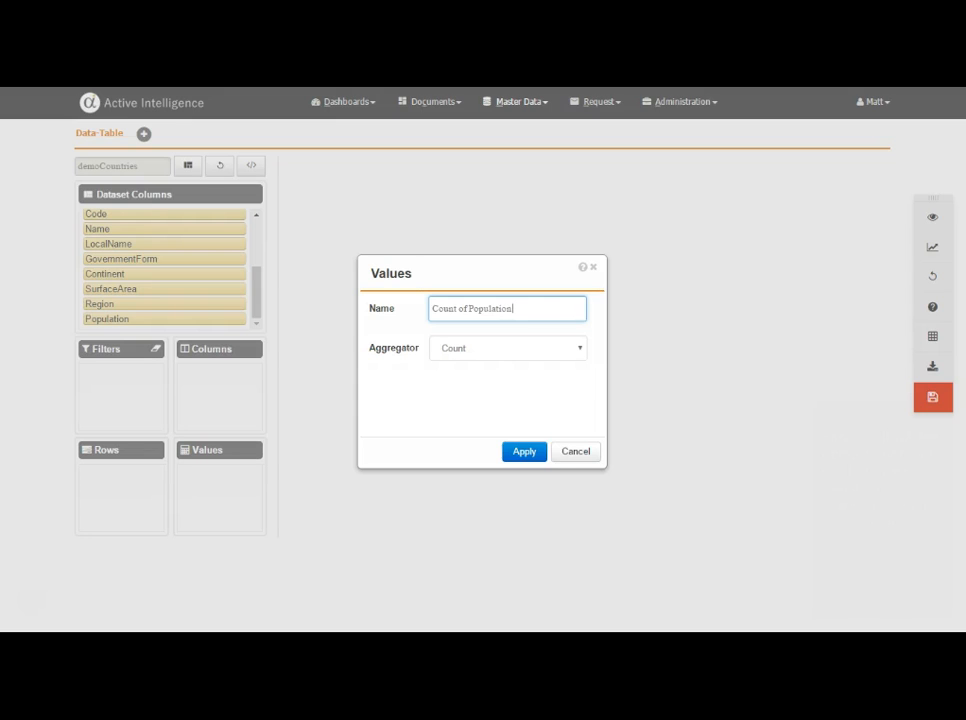
{"action": "left_click", "coordinate": [585, 351]}
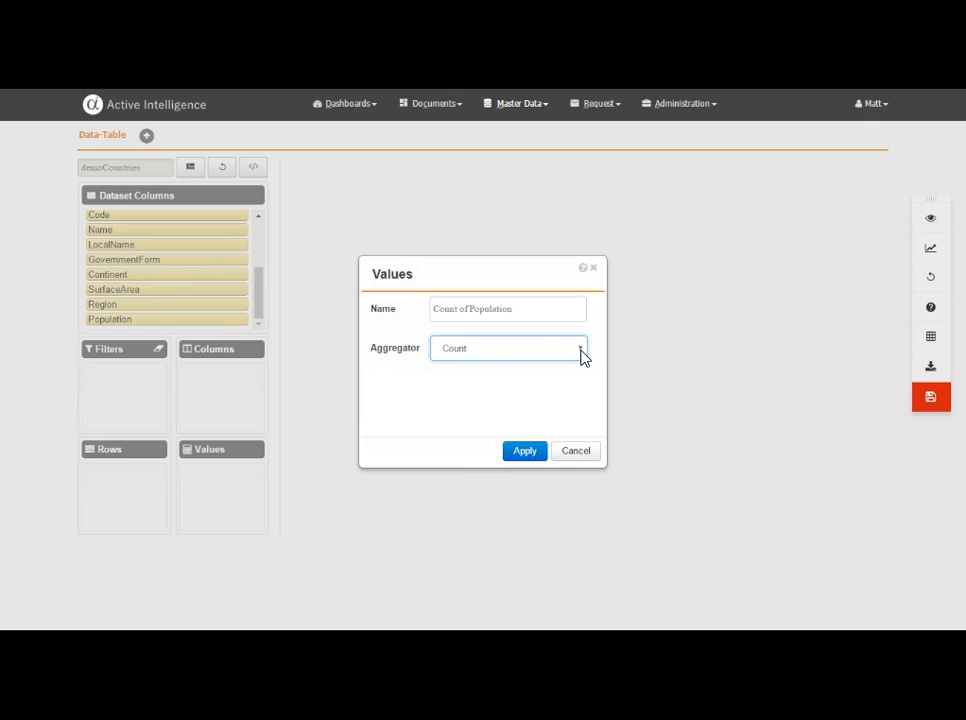
{"action": "left_click", "coordinate": [581, 352]}
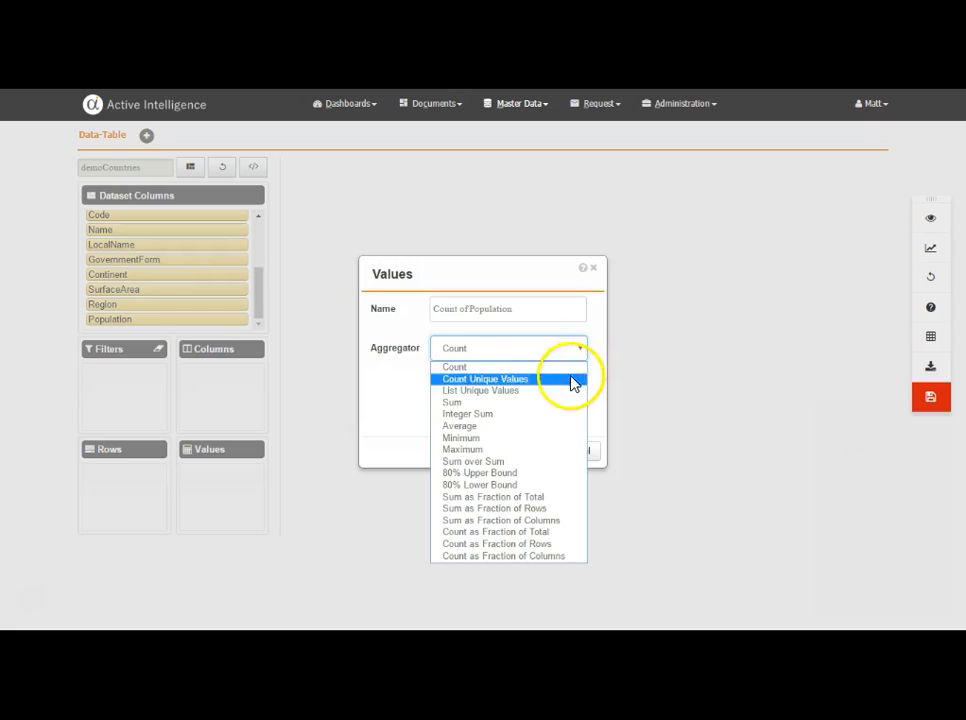
{"action": "left_click", "coordinate": [567, 404]}
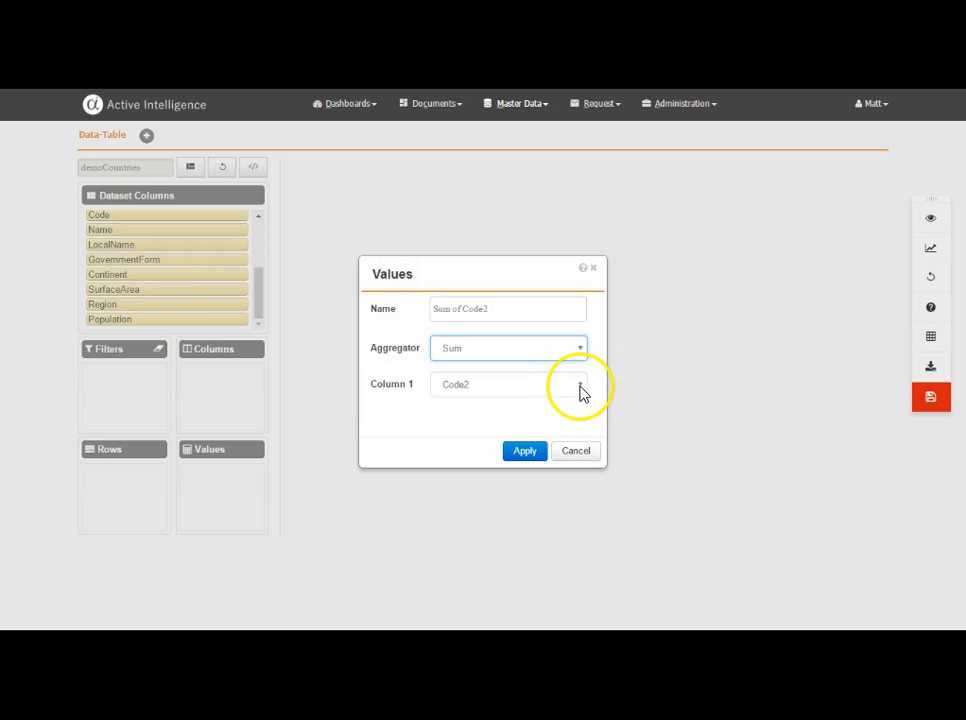
{"action": "left_click", "coordinate": [580, 386]}
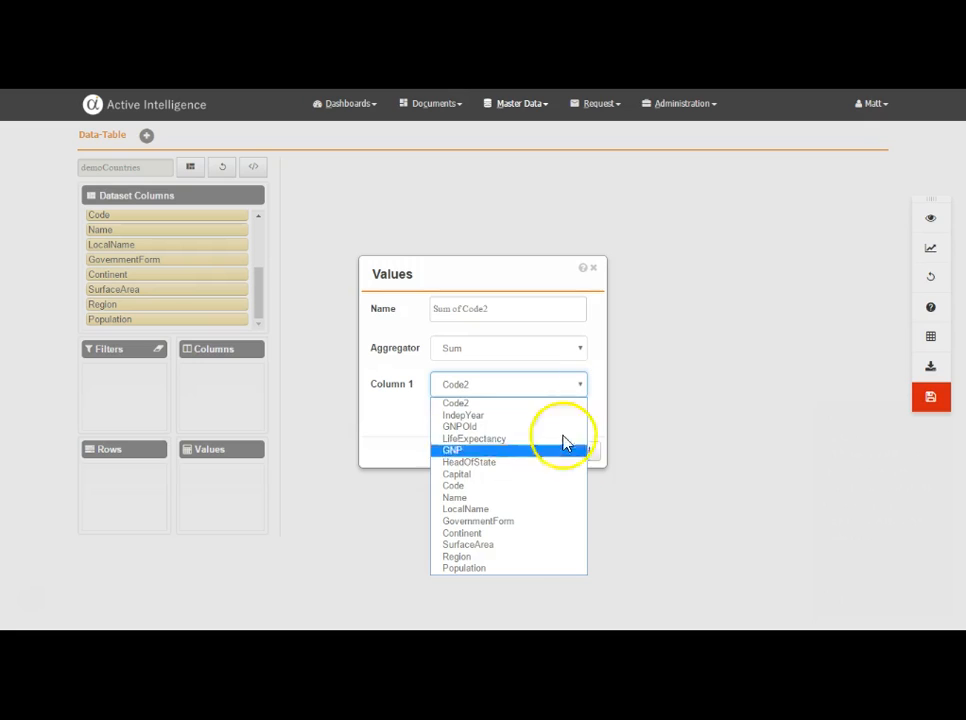
{"action": "left_click", "coordinate": [536, 568]}
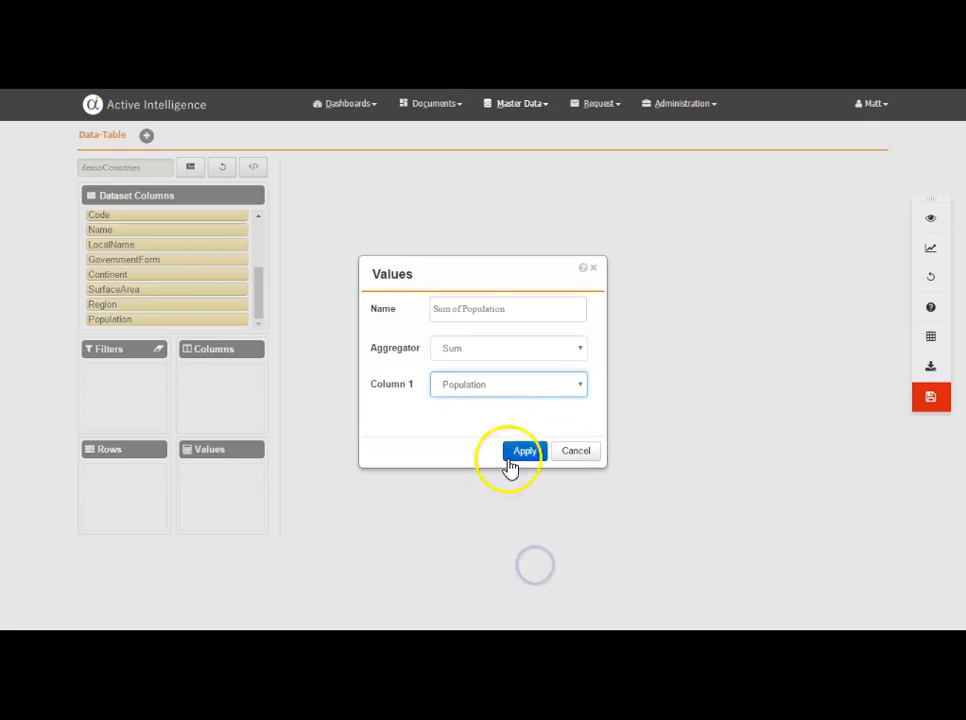
Shorten the value's name to Population and apply it to the table
{"action": "left_click_drag", "start_coordinate": [461, 310], "coordinate": [431, 310]}
{"action": "key", "text": "BackSpace"}
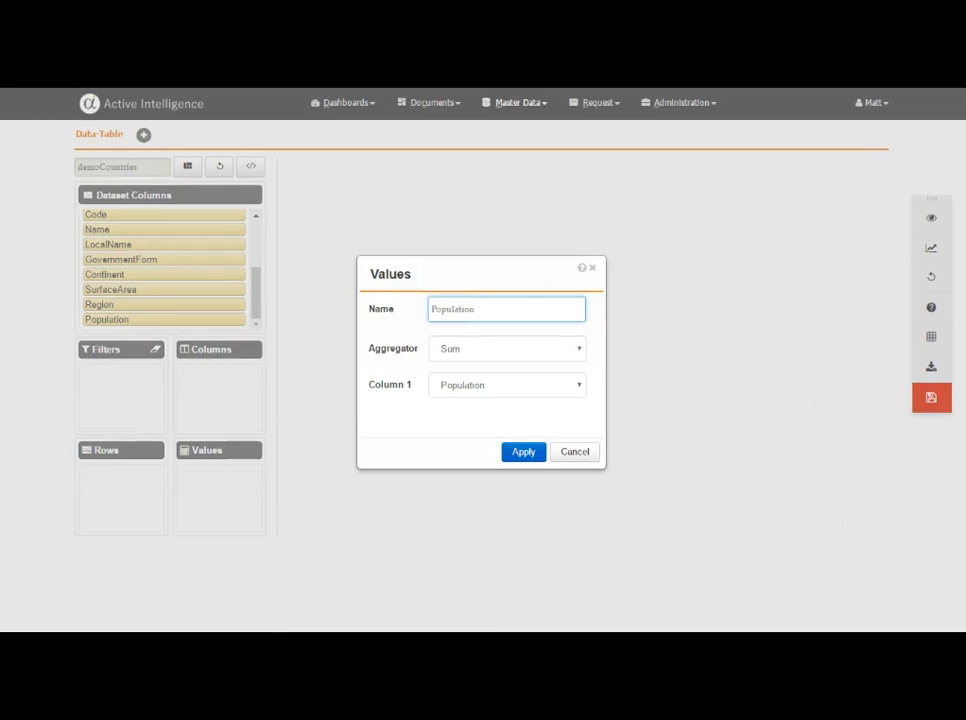
{"action": "left_click", "coordinate": [526, 458]}
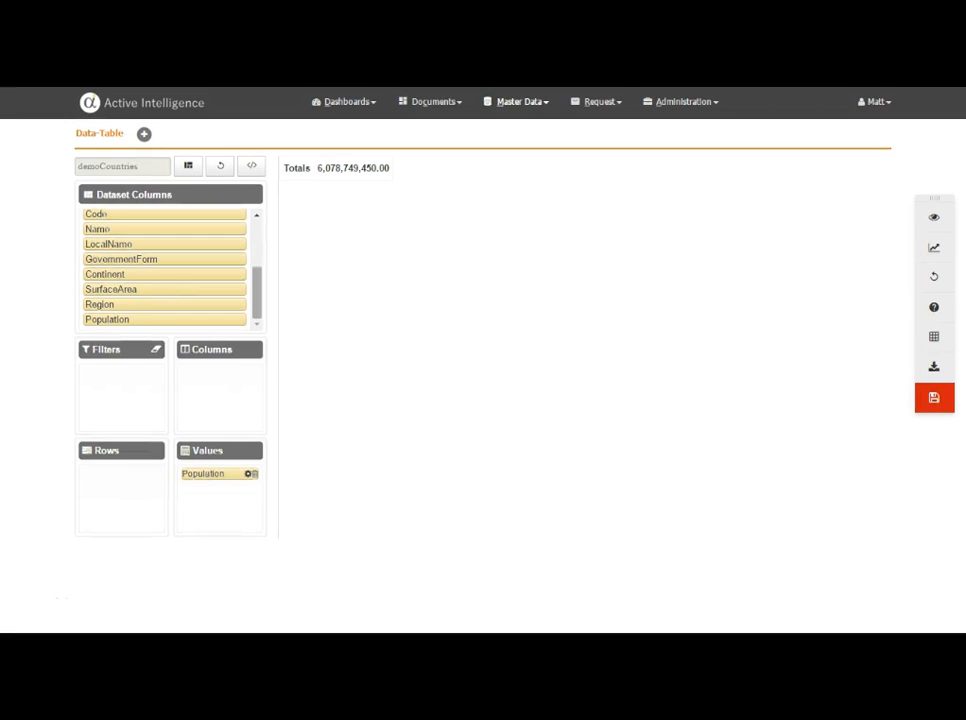
Add Continent and Region from the dataset columns as the table's rows, in that order
{"action": "left_click_drag", "start_coordinate": [257, 300], "coordinate": [257, 294]}
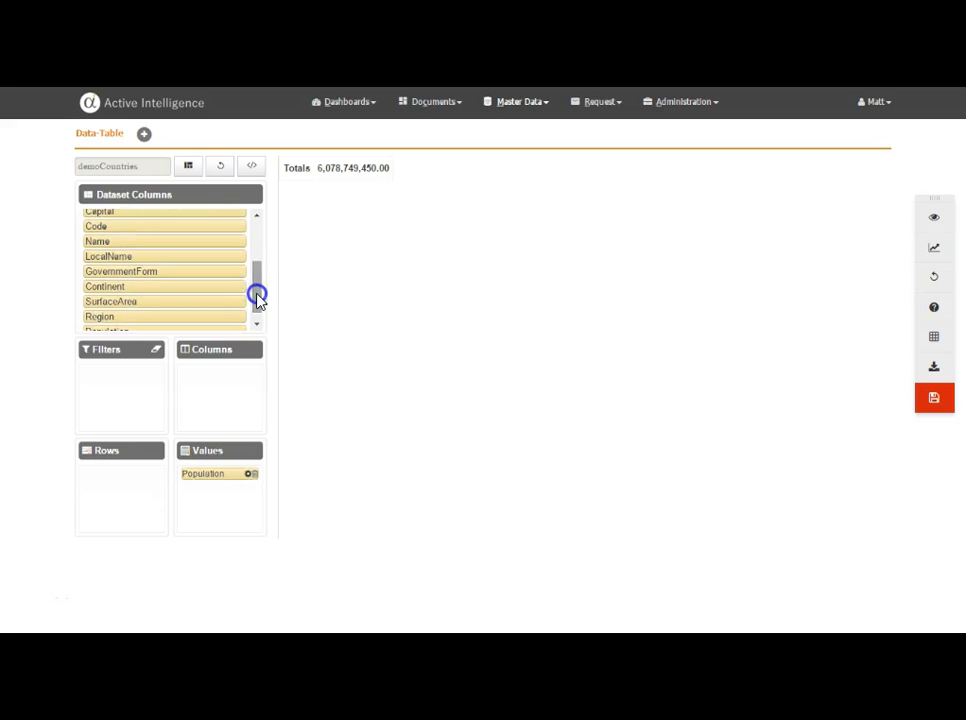
{"action": "left_click", "coordinate": [119, 286]}
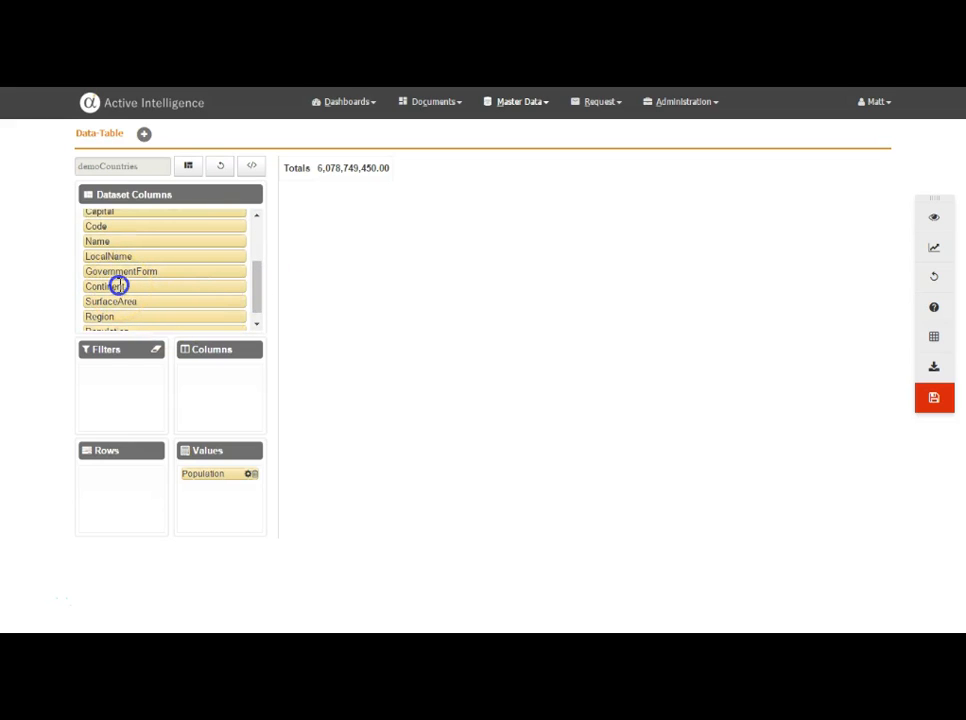
{"action": "left_click_drag", "start_coordinate": [119, 286], "coordinate": [101, 490]}
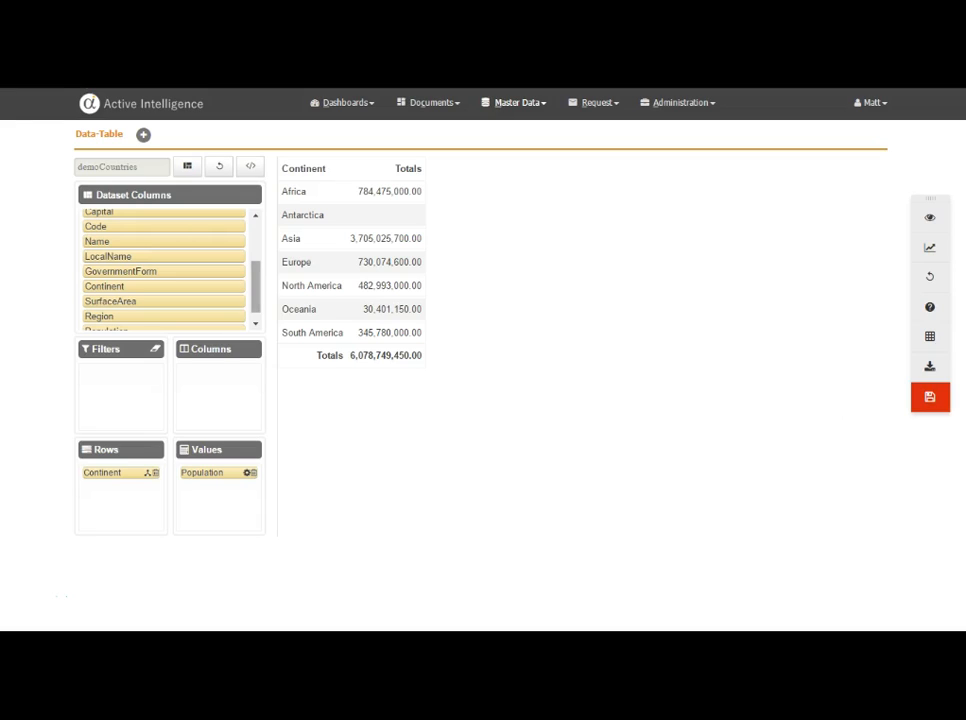
{"action": "scroll", "coordinate": [165, 268], "scroll_direction": "down", "scroll_amount": 1}
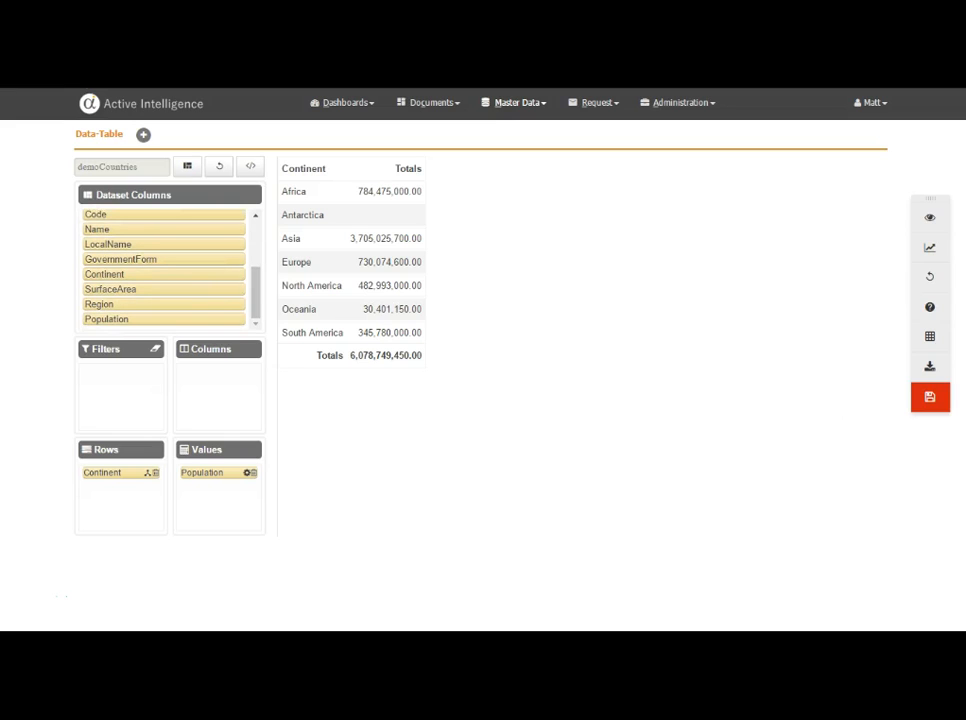
{"action": "left_click_drag", "start_coordinate": [108, 302], "coordinate": [113, 505]}
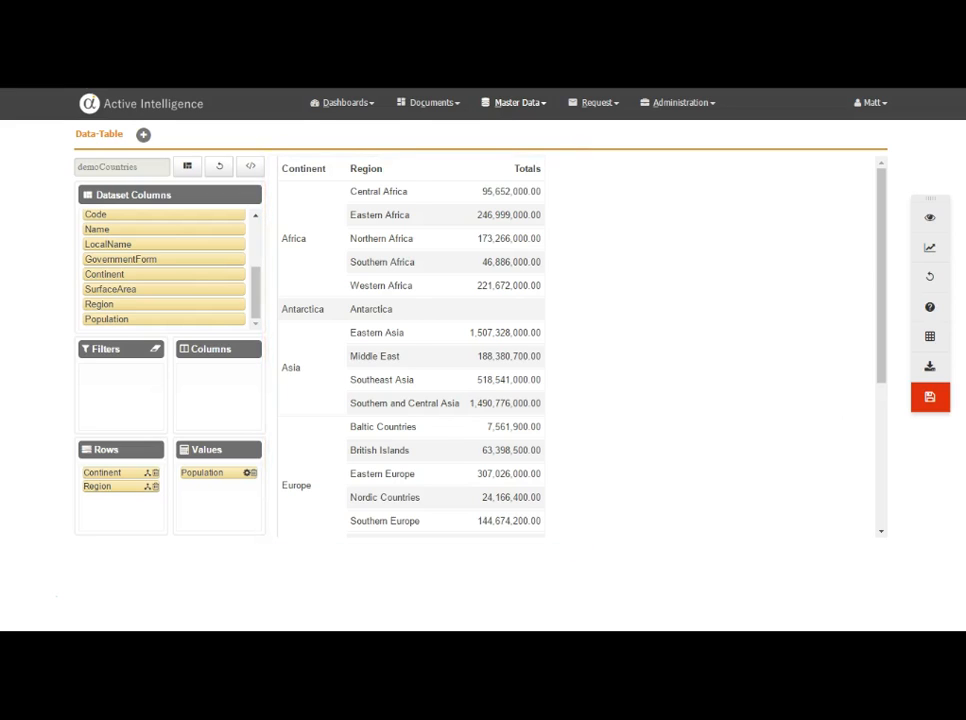
In the detail data behind Central America's total, place Indep Year before Head Of State and sort by Head Of State ascending
{"action": "scroll", "coordinate": [410, 345], "scroll_direction": "down", "scroll_amount": 2}
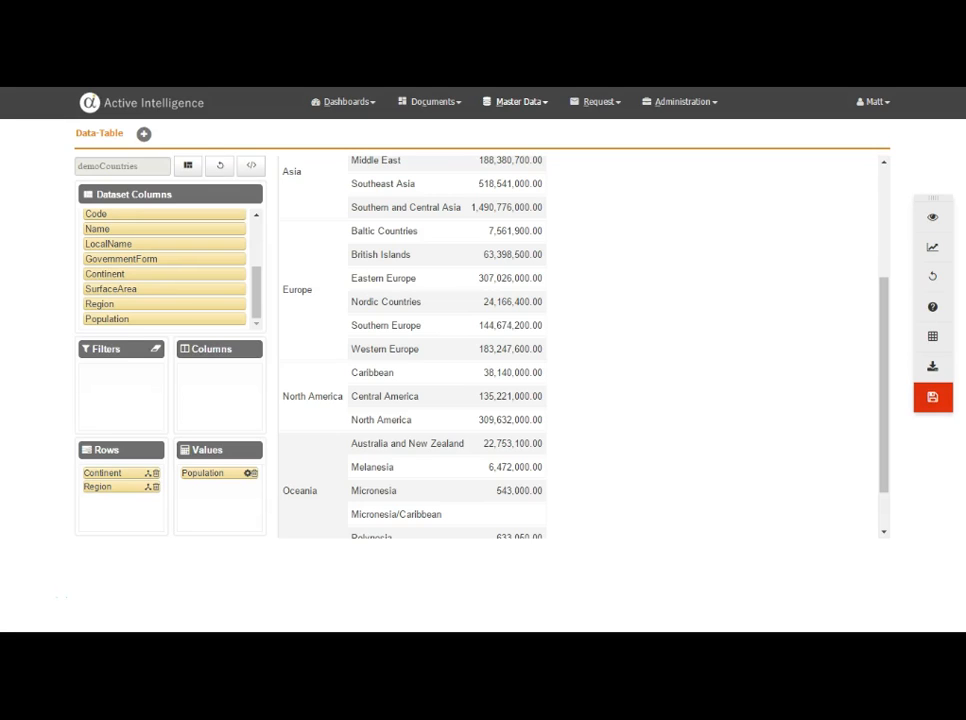
{"action": "double_click", "coordinate": [507, 397]}
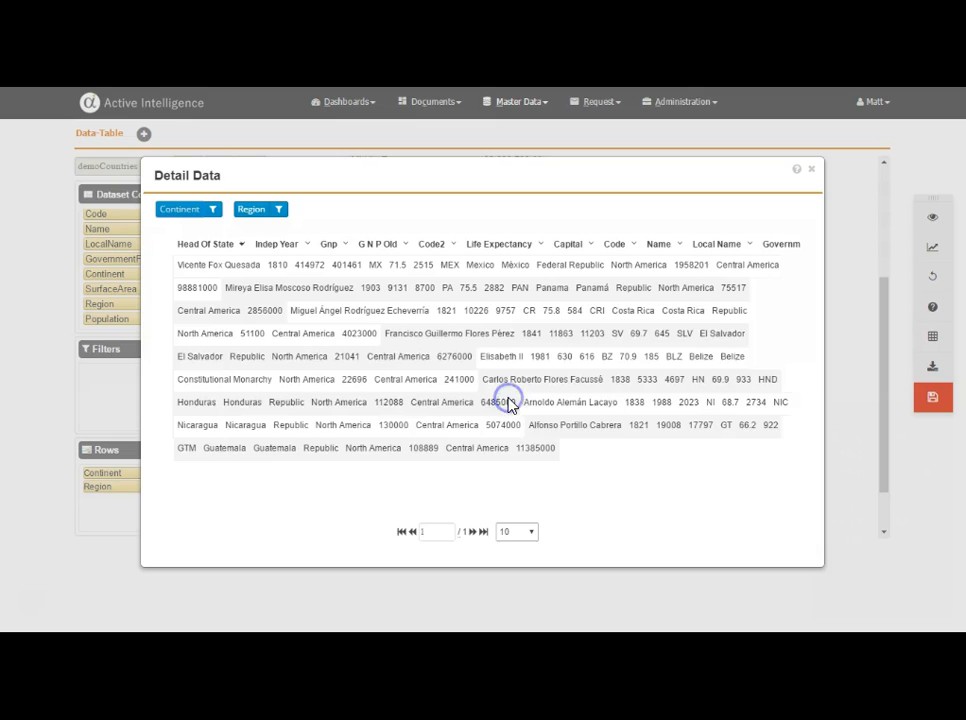
{"action": "left_click_drag", "start_coordinate": [340, 516], "coordinate": [287, 509]}
{"action": "left_click", "coordinate": [325, 250]}
{"action": "left_click_drag", "start_coordinate": [325, 250], "coordinate": [190, 250]}
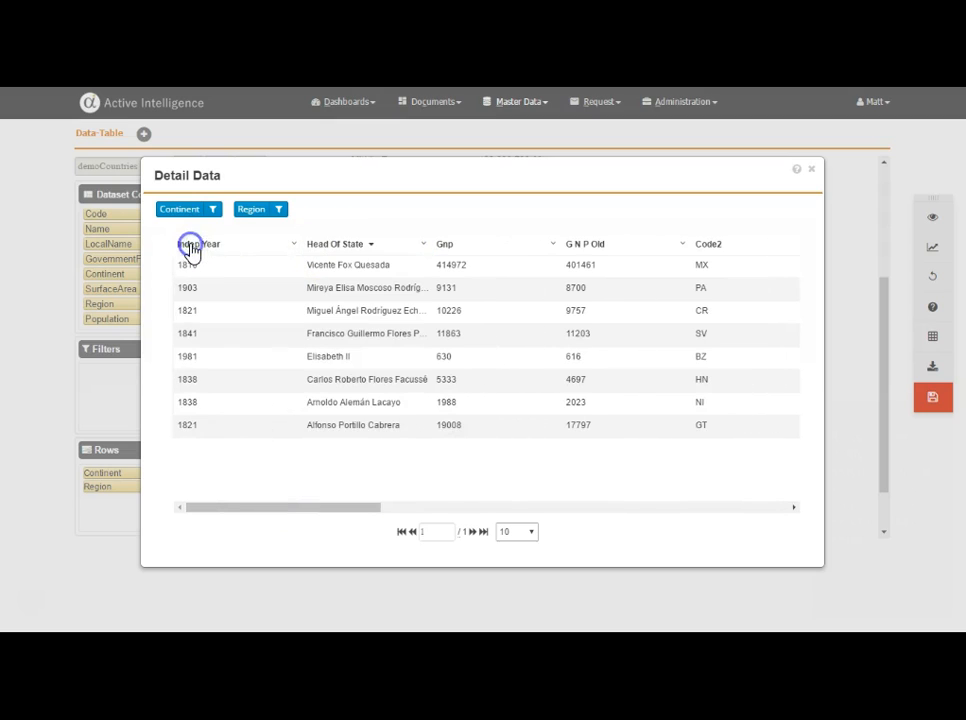
{"action": "left_click", "coordinate": [341, 244]}
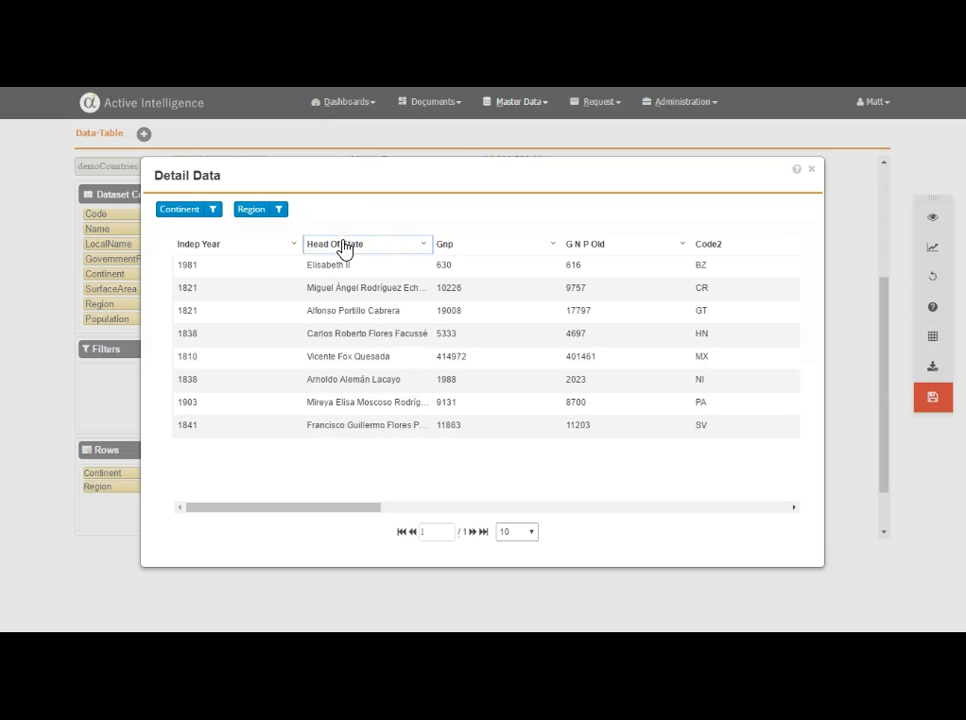
{"action": "left_click", "coordinate": [341, 245]}
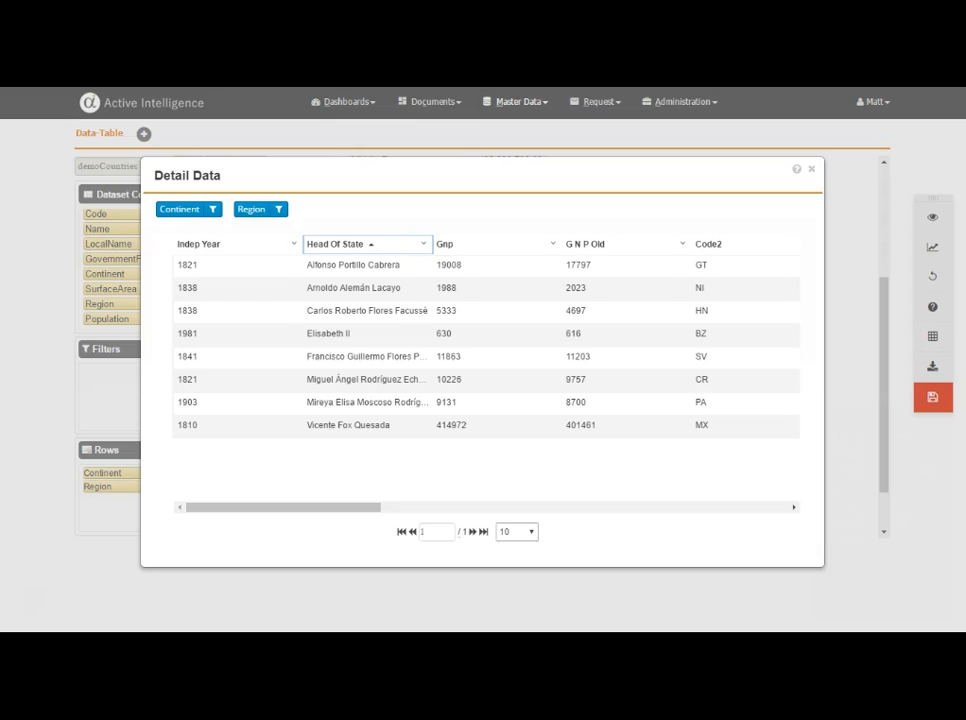
Close the detail data and open the help for the data table
{"action": "left_click", "coordinate": [189, 209]}
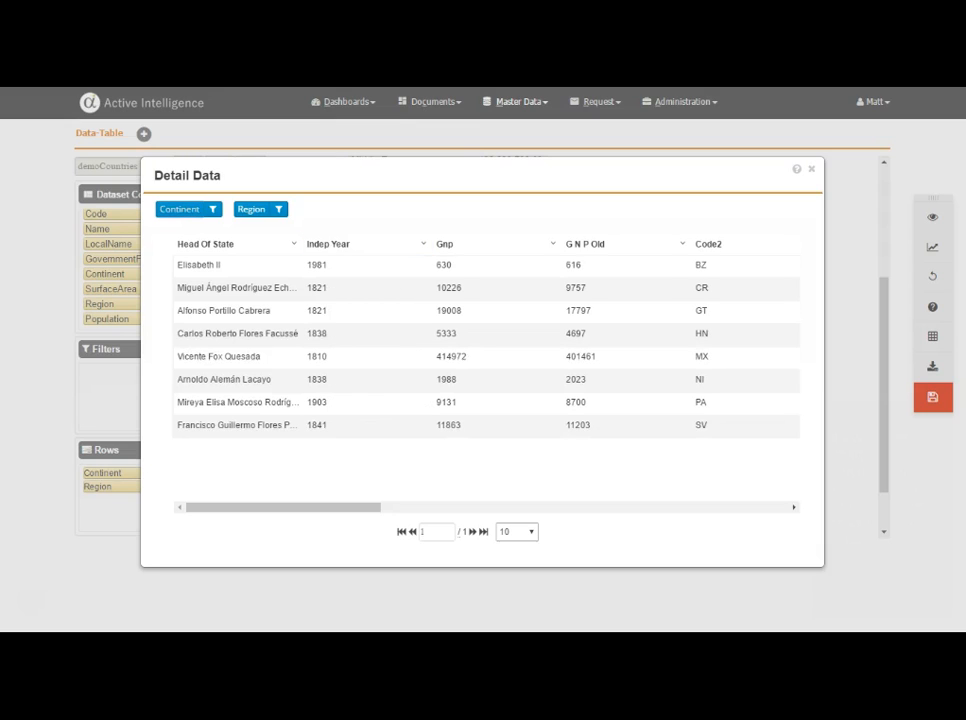
{"action": "left_click", "coordinate": [811, 170]}
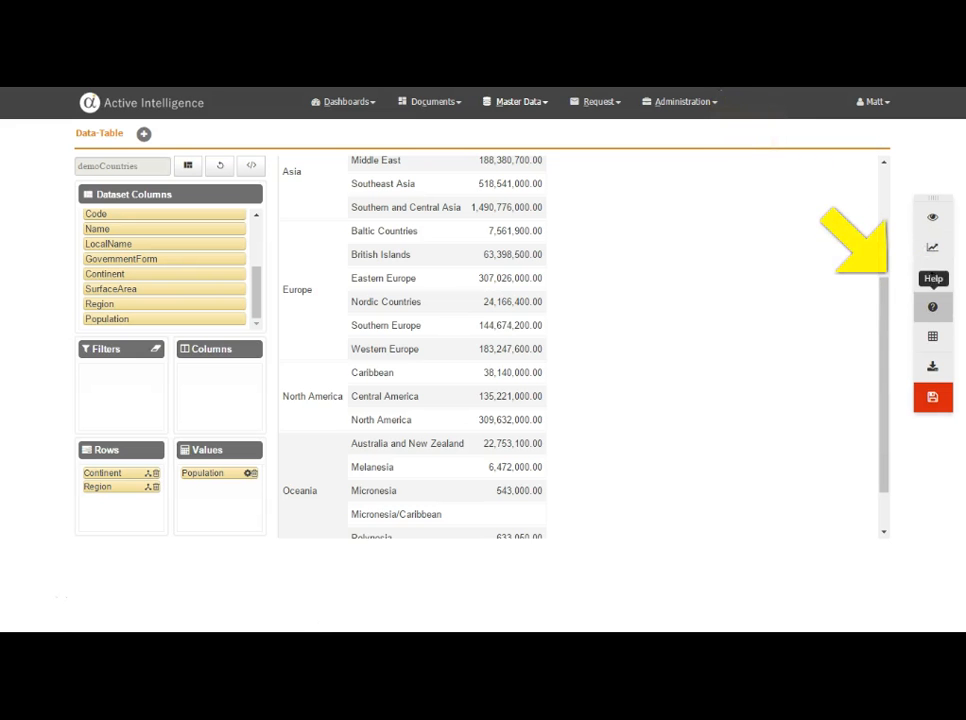
{"action": "left_click", "coordinate": [932, 307]}
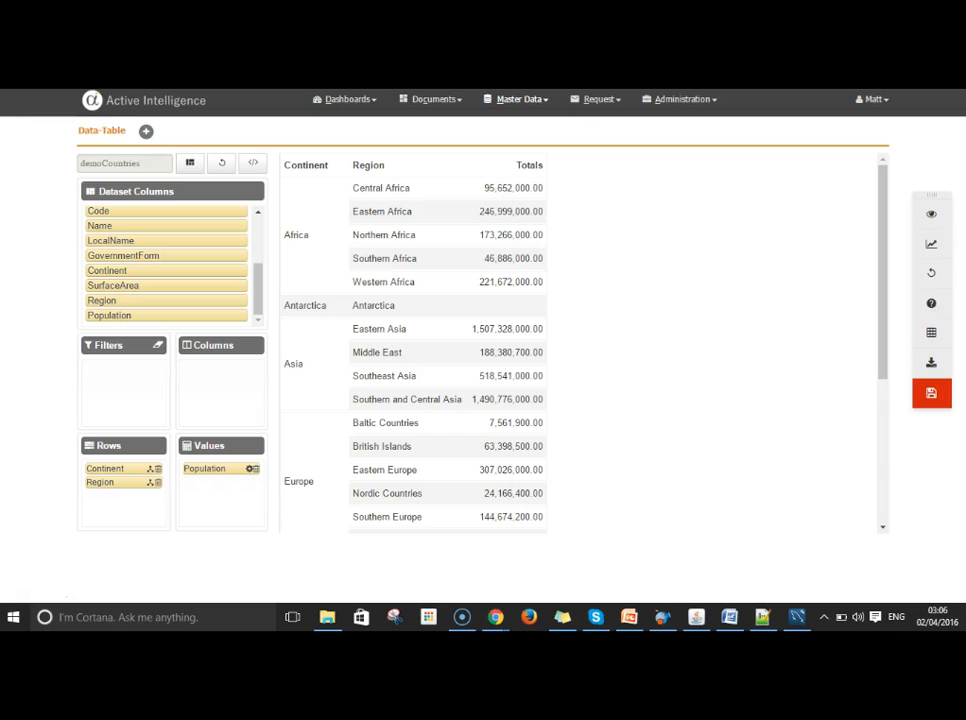
Add a chart view named Population Distribution and choose the flat Pie chart for it
{"action": "left_click", "coordinate": [146, 131]}
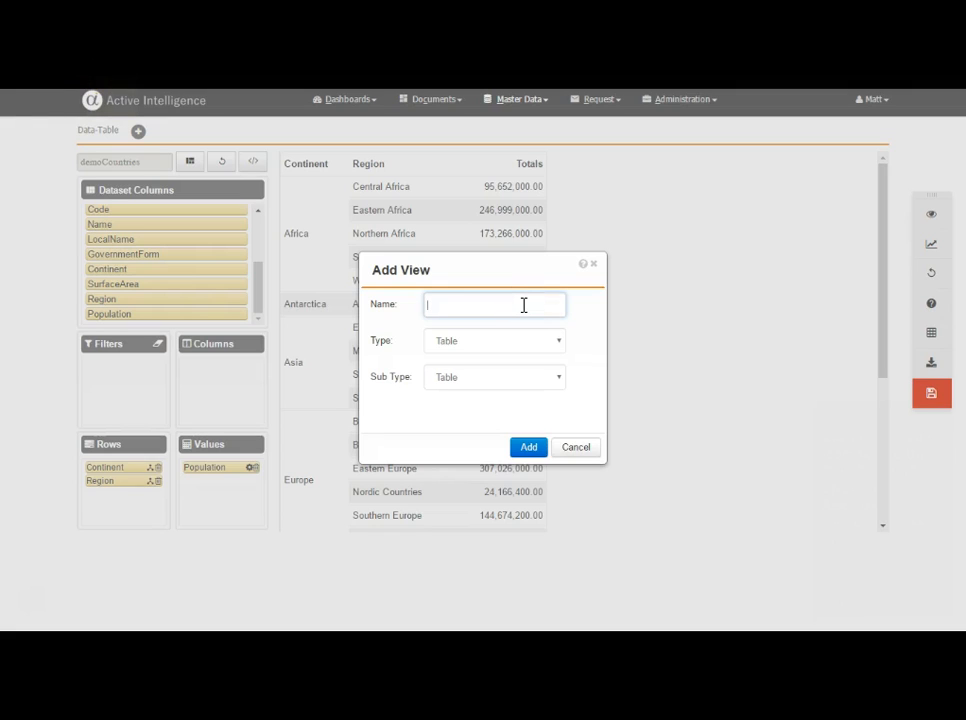
{"action": "type", "text": "Population Distribution"}
{"action": "left_click", "coordinate": [524, 346]}
{"action": "left_click", "coordinate": [521, 373]}
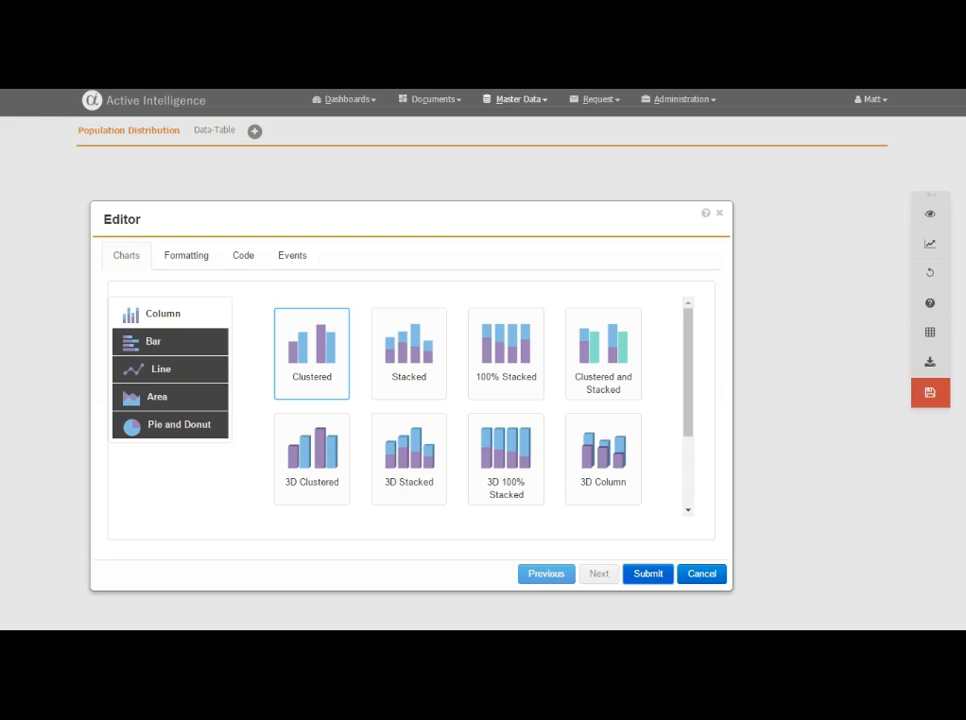
{"action": "left_click", "coordinate": [189, 441]}
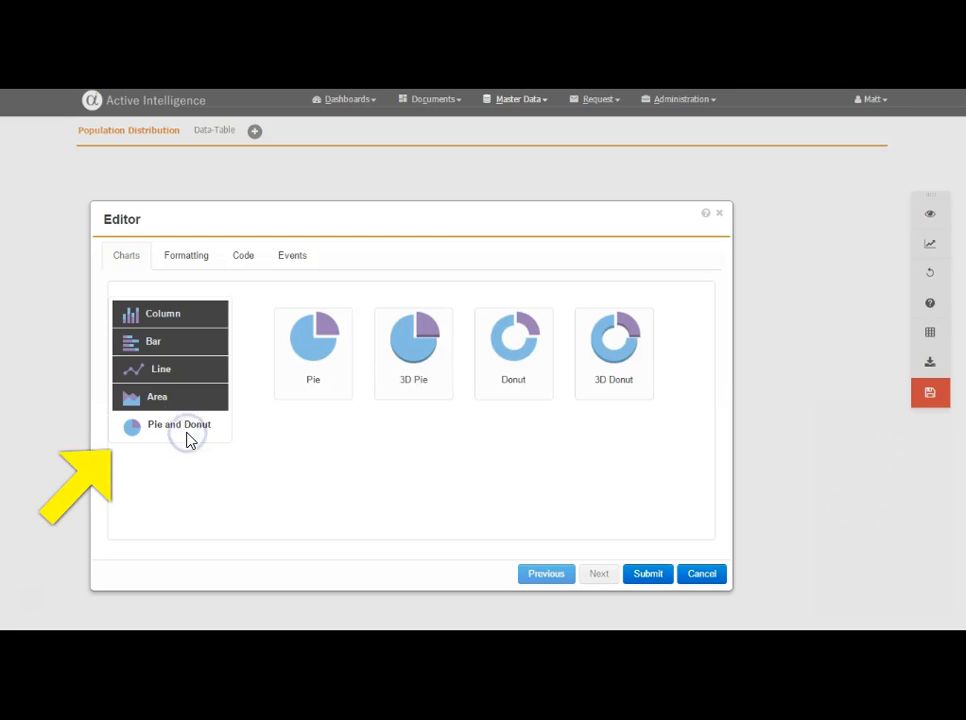
{"action": "left_click", "coordinate": [299, 347]}
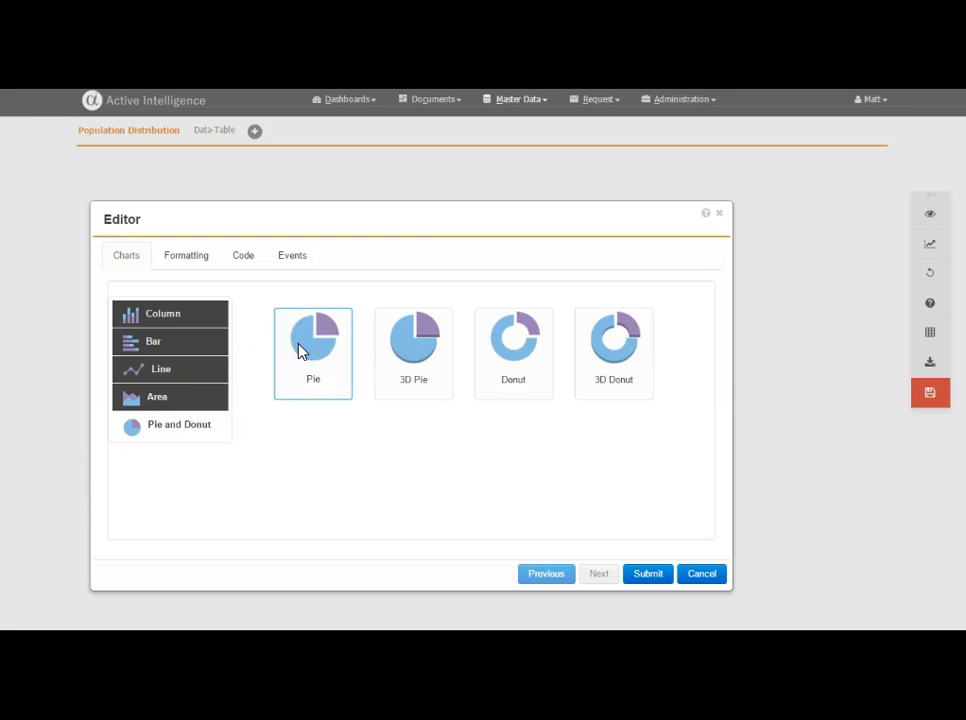
Set the pie chart to aggregate the Sum of Population with Continent as the category series, and submit the chart
{"action": "left_click", "coordinate": [193, 266]}
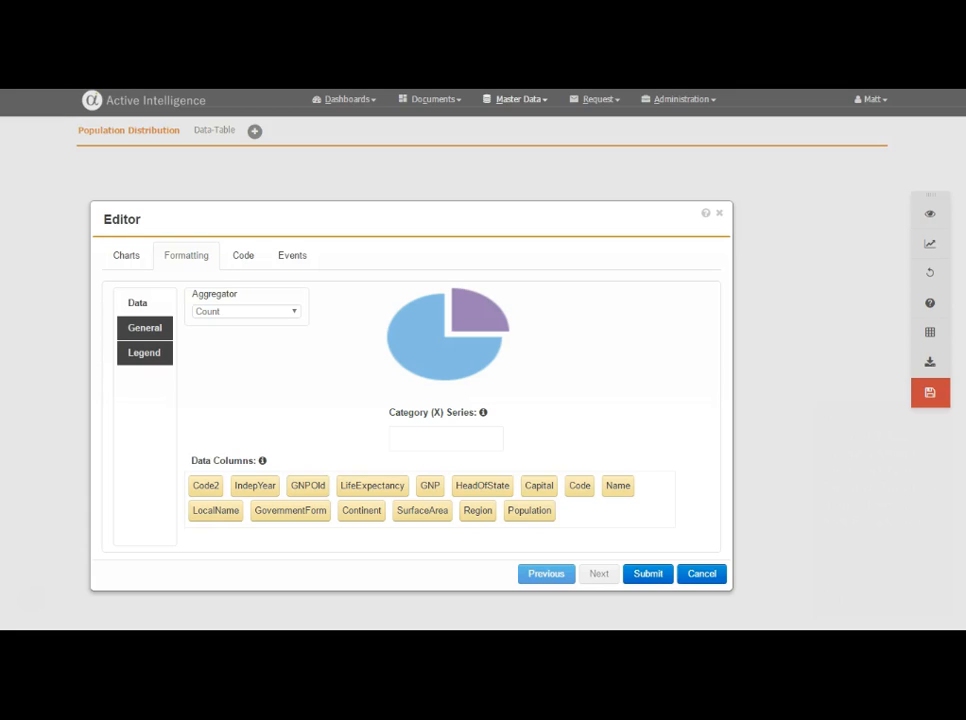
{"action": "left_click", "coordinate": [246, 311]}
{"action": "left_click", "coordinate": [208, 360]}
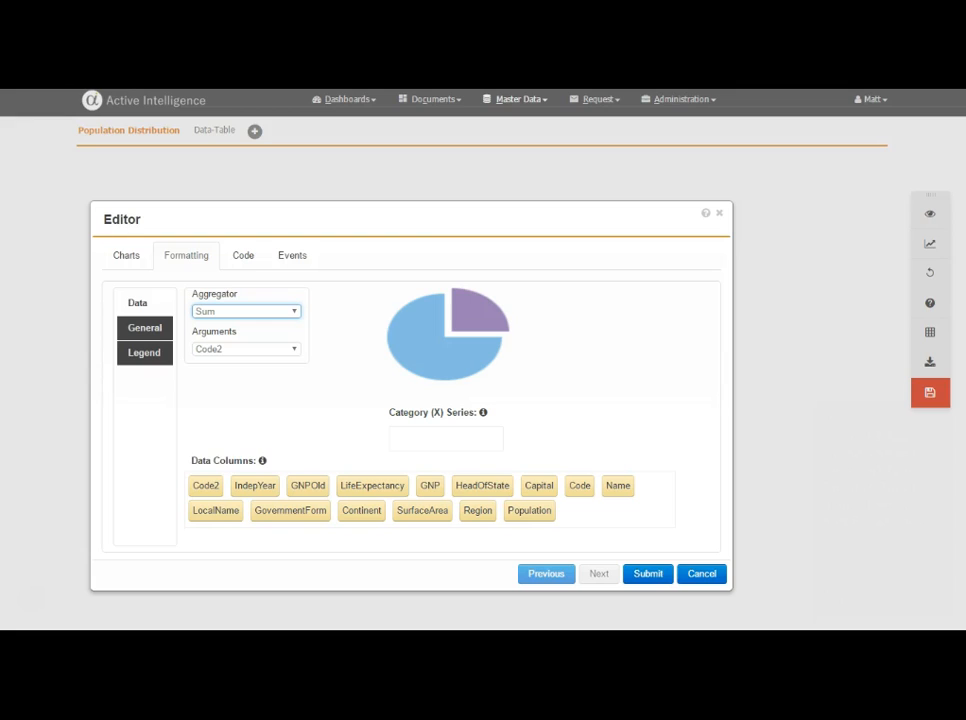
{"action": "left_click", "coordinate": [246, 348]}
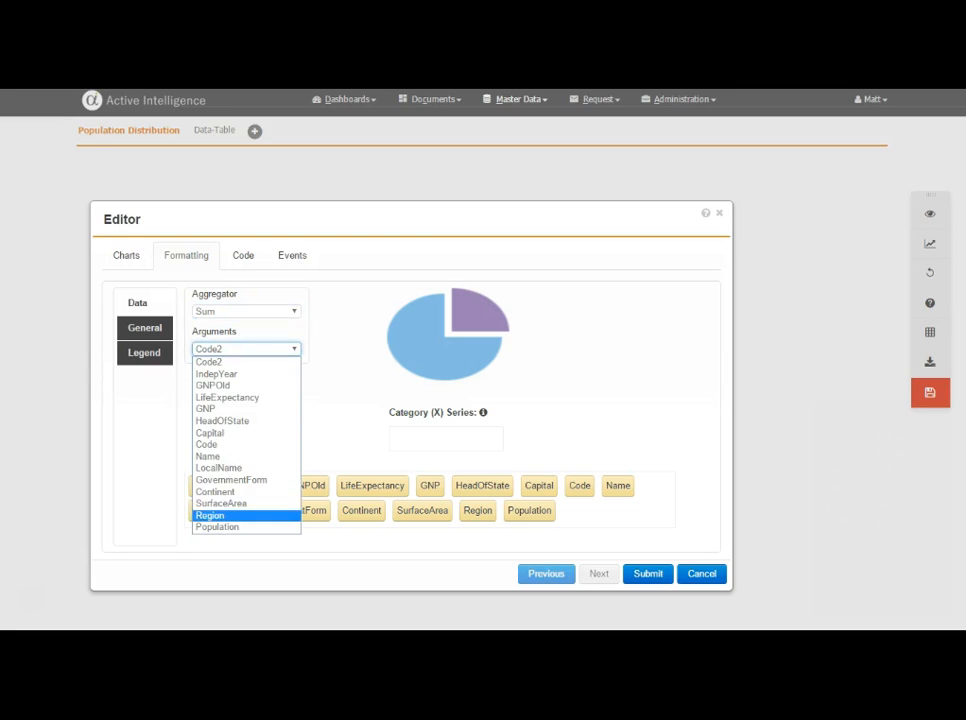
{"action": "left_click", "coordinate": [218, 527]}
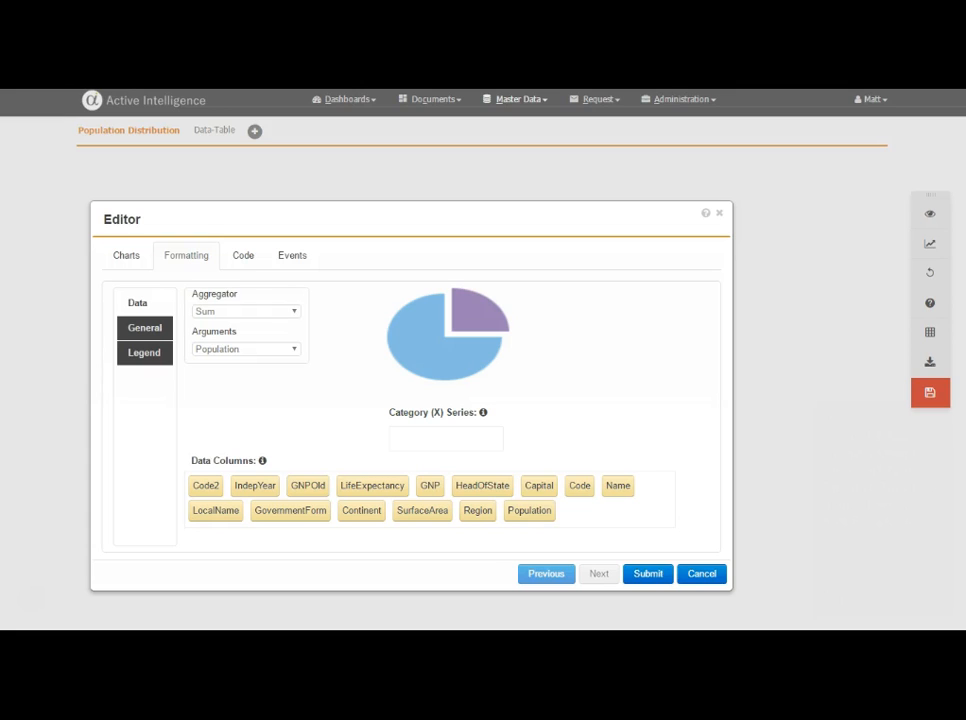
{"action": "left_click_drag", "start_coordinate": [362, 511], "coordinate": [425, 442]}
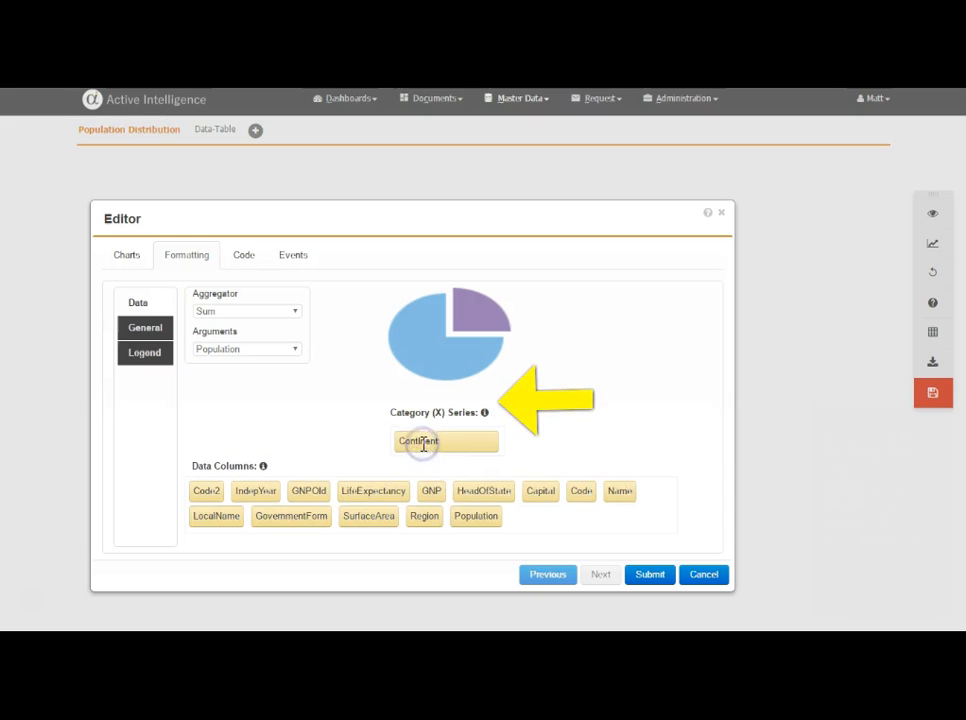
{"action": "left_click", "coordinate": [648, 577]}
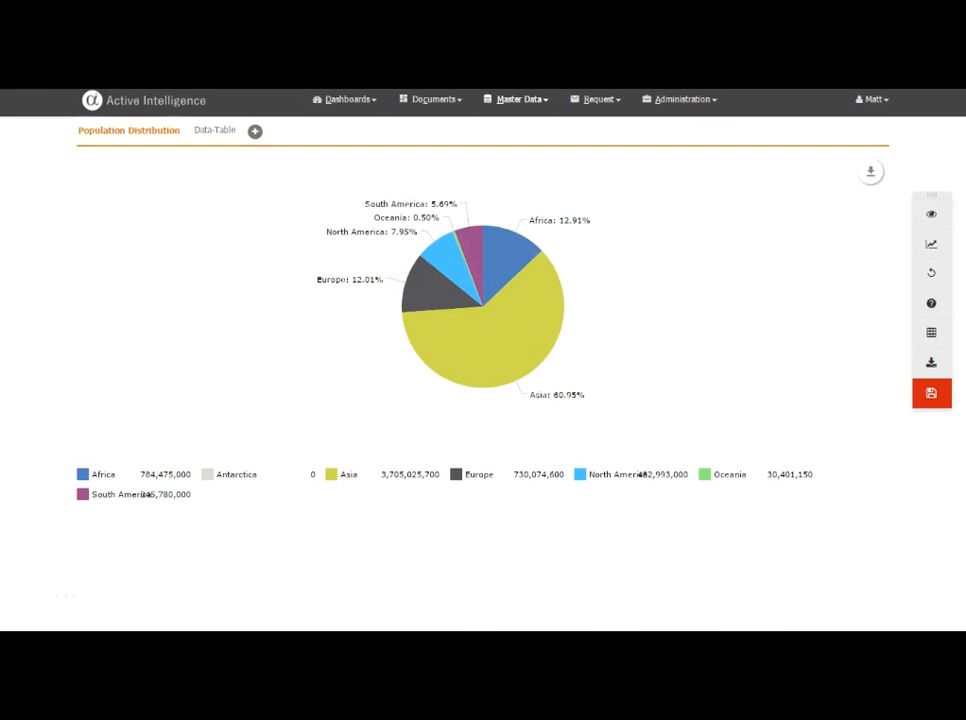
Pull the Asia, North America, Oceania and South America slices out of the pie
{"action": "mouse_move", "coordinate": [500, 346]}
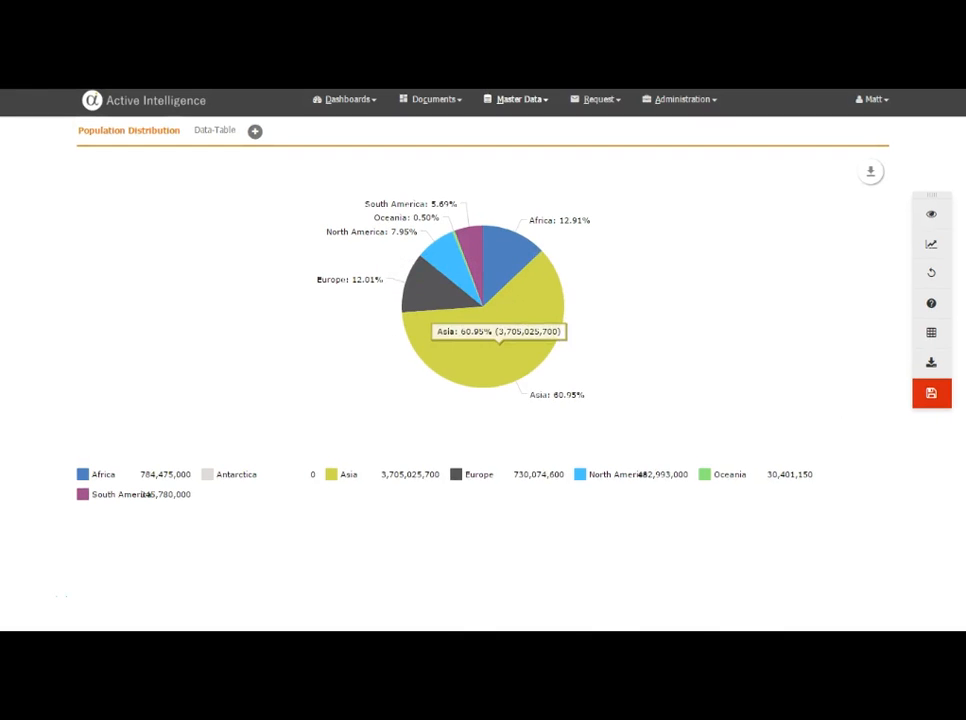
{"action": "left_click", "coordinate": [489, 351]}
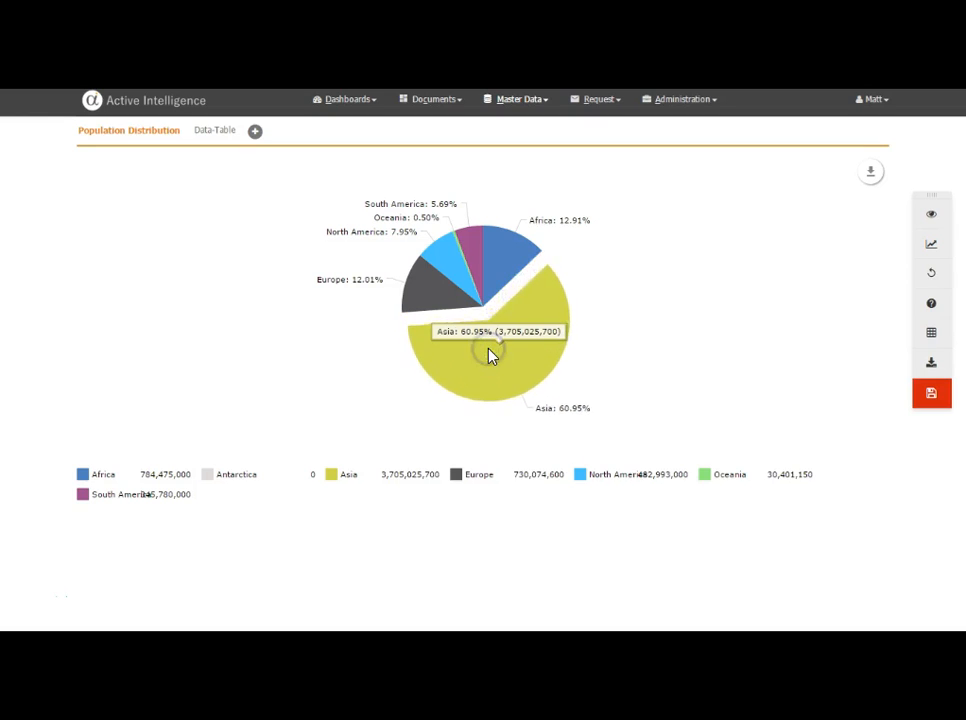
{"action": "left_click", "coordinate": [469, 277]}
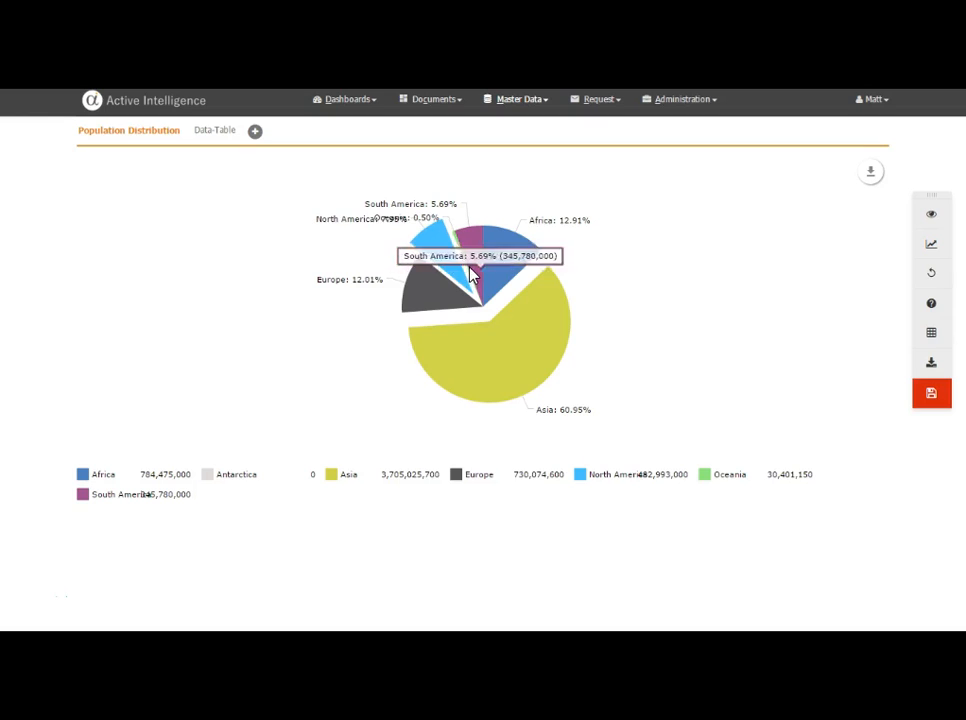
{"action": "left_click", "coordinate": [469, 270]}
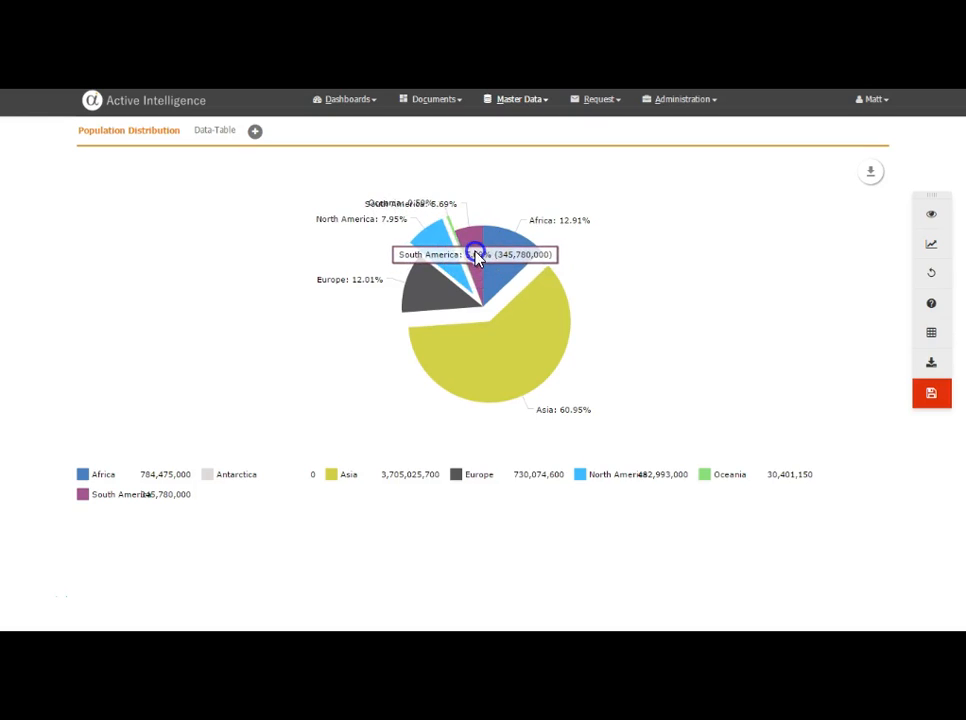
{"action": "left_click", "coordinate": [479, 254]}
{"action": "left_click", "coordinate": [623, 272]}
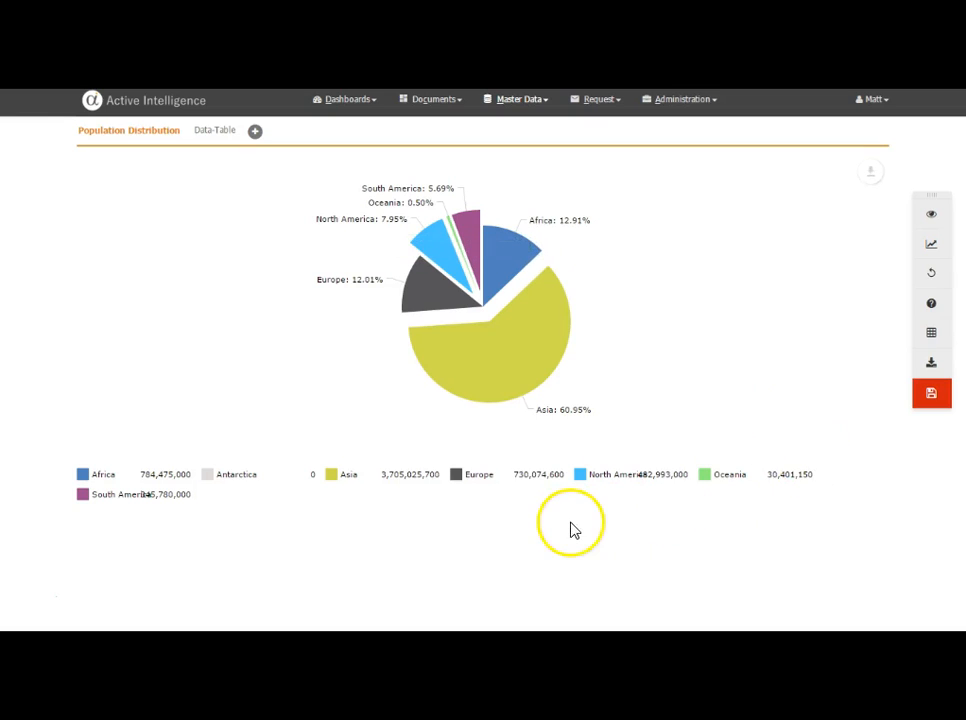
Hide Asia and Europe from the pie through the legend and show both again
{"action": "left_click", "coordinate": [338, 479]}
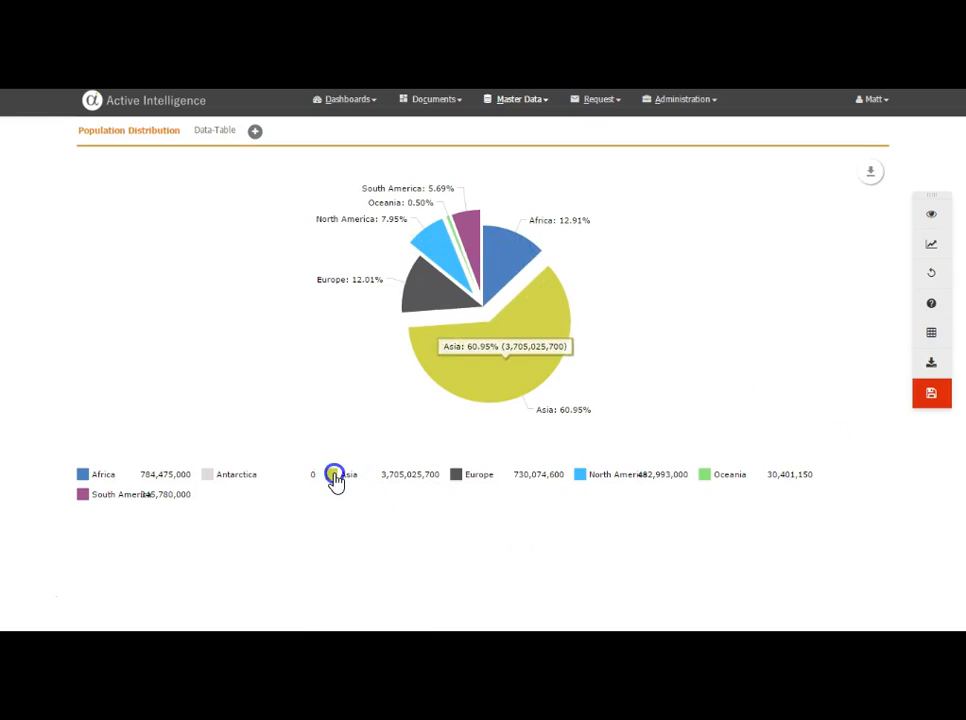
{"action": "left_click", "coordinate": [459, 481]}
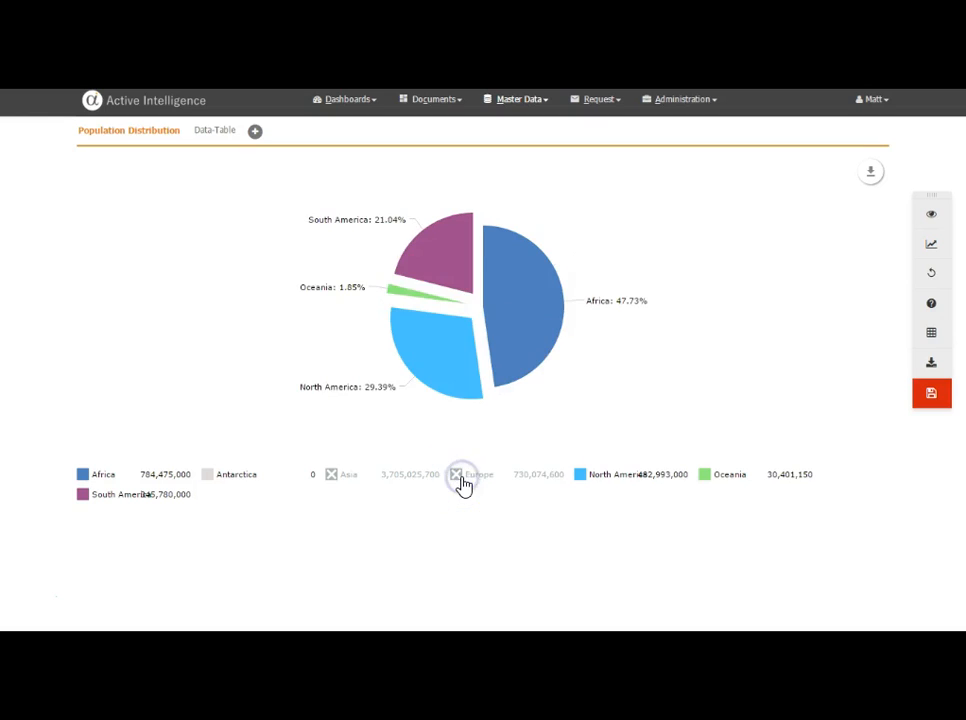
{"action": "left_click", "coordinate": [337, 482]}
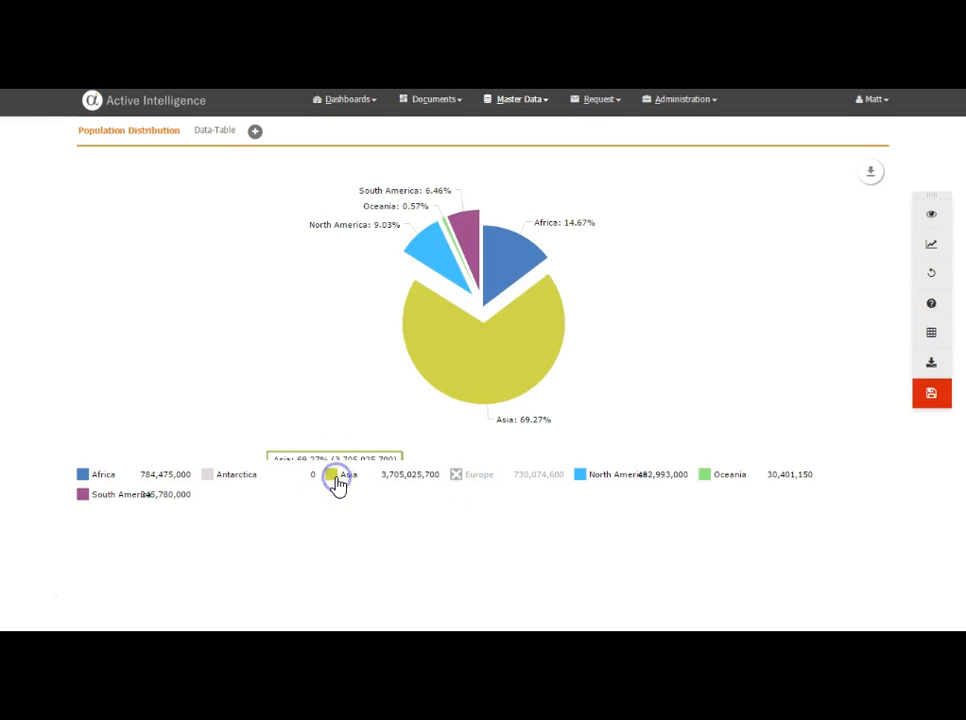
{"action": "left_click", "coordinate": [455, 480]}
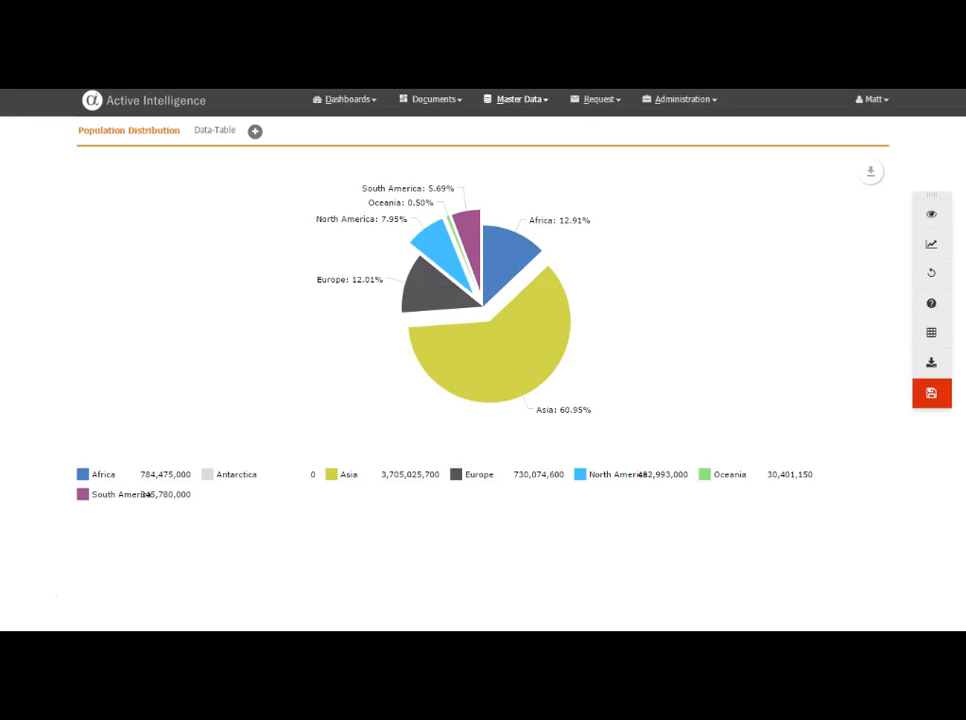
Hide Antarctica and Asia from the pie through the legend
{"action": "left_click", "coordinate": [208, 475]}
{"action": "left_click", "coordinate": [83, 495]}
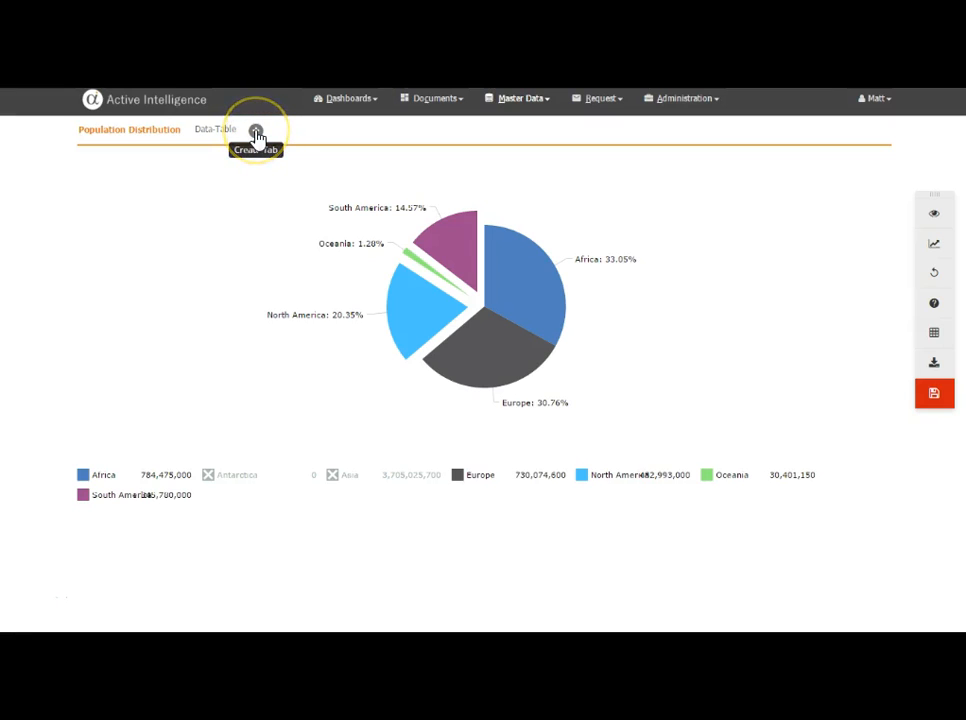
Add a new chart view named Surface Population
{"action": "left_click", "coordinate": [256, 133]}
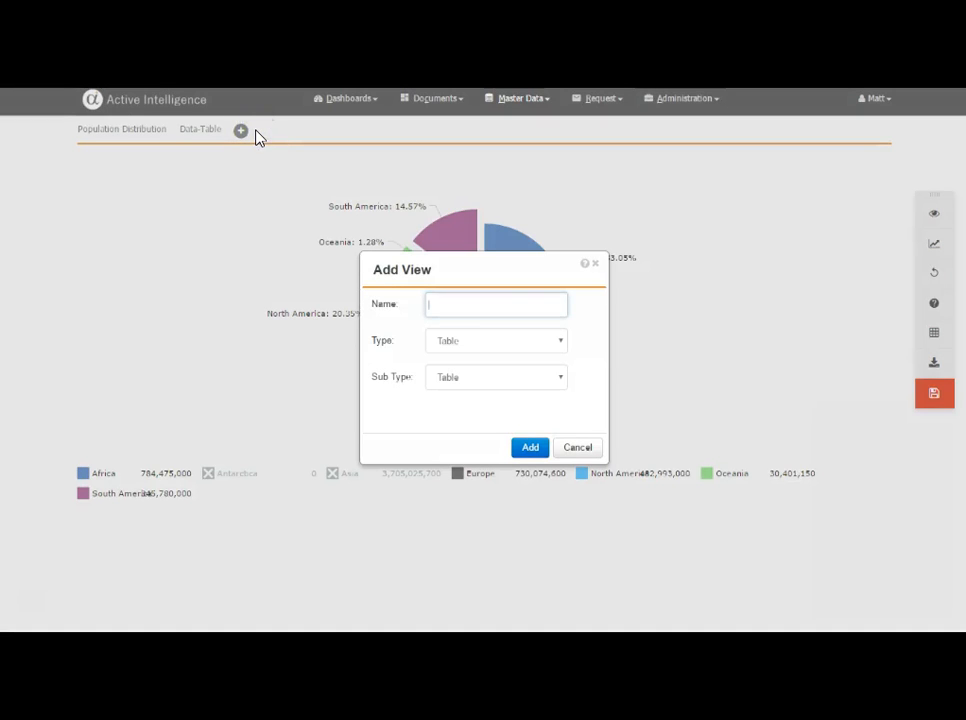
{"action": "left_click", "coordinate": [464, 300]}
{"action": "type", "text": "Surface Population"}
{"action": "left_click", "coordinate": [483, 348]}
{"action": "left_click", "coordinate": [481, 372]}
{"action": "left_click", "coordinate": [530, 448]}
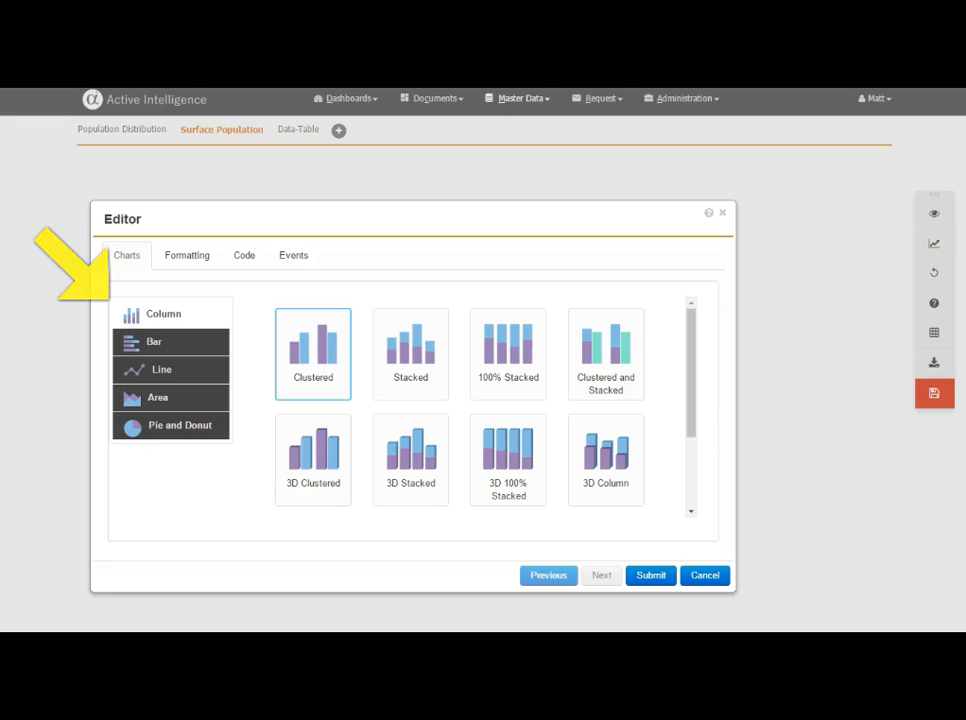
Set the first series of the clustered column chart to the Sum of Population, with Continent as the category series
{"action": "left_click", "coordinate": [197, 268]}
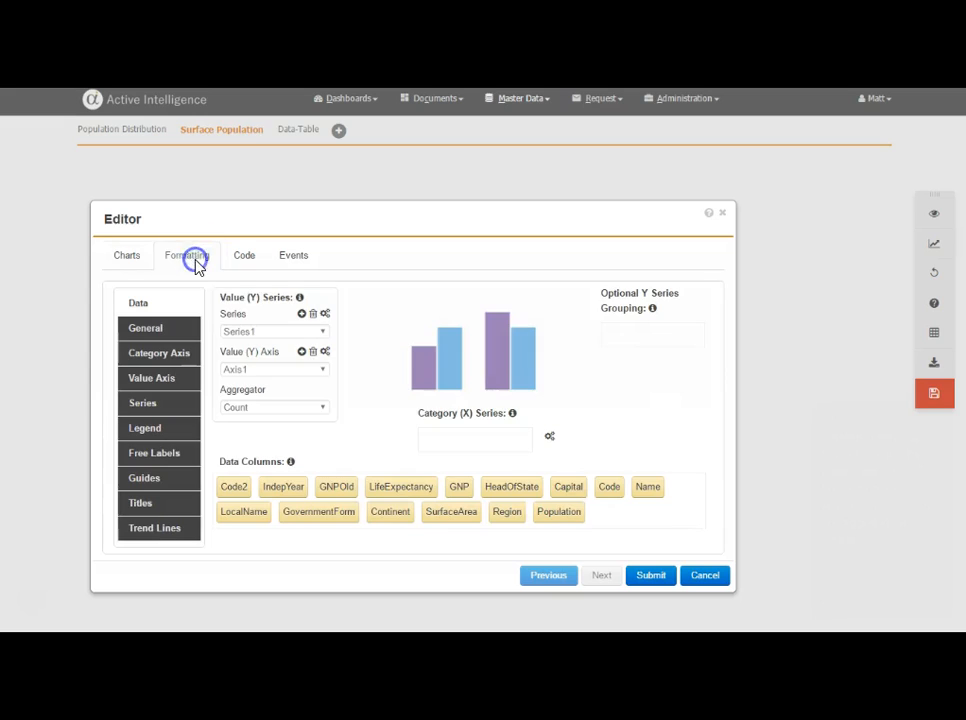
{"action": "left_click", "coordinate": [283, 412]}
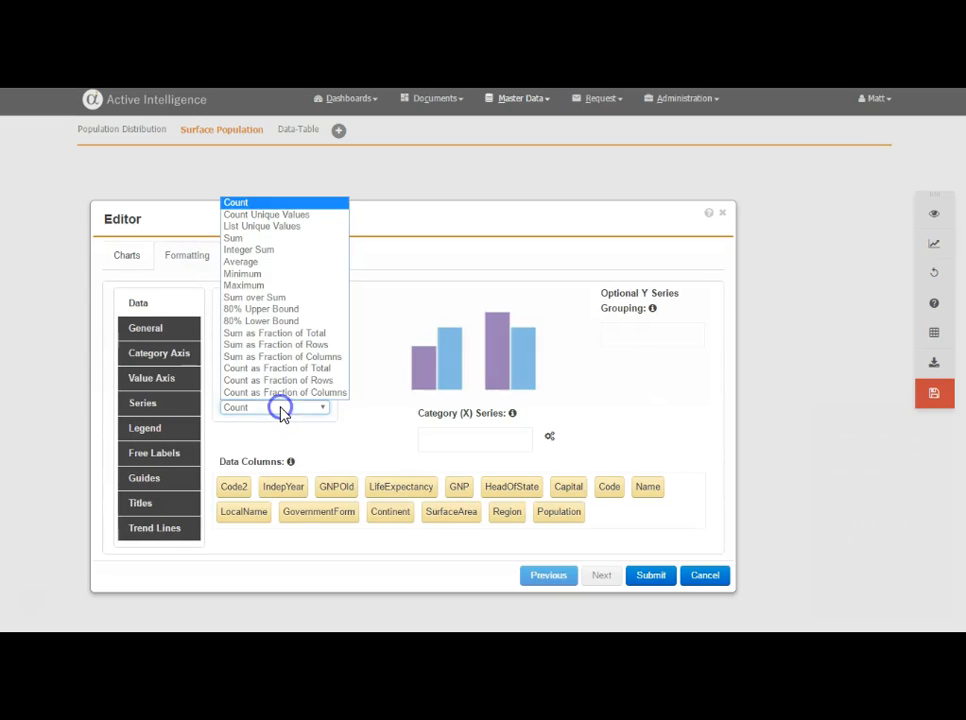
{"action": "left_click", "coordinate": [265, 240]}
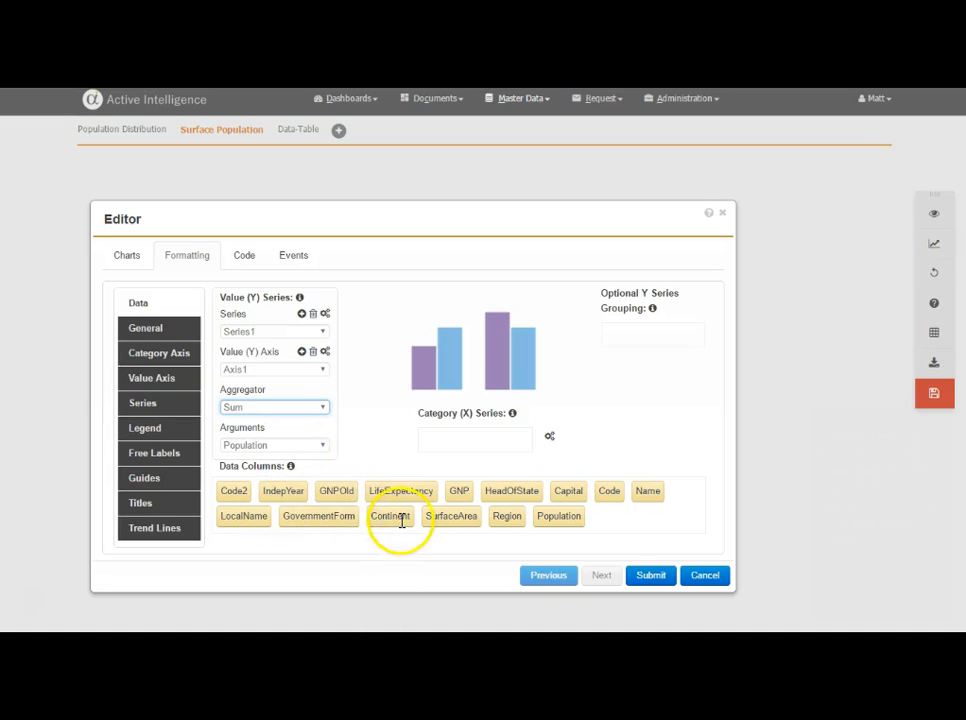
{"action": "left_click_drag", "start_coordinate": [399, 516], "coordinate": [478, 443]}
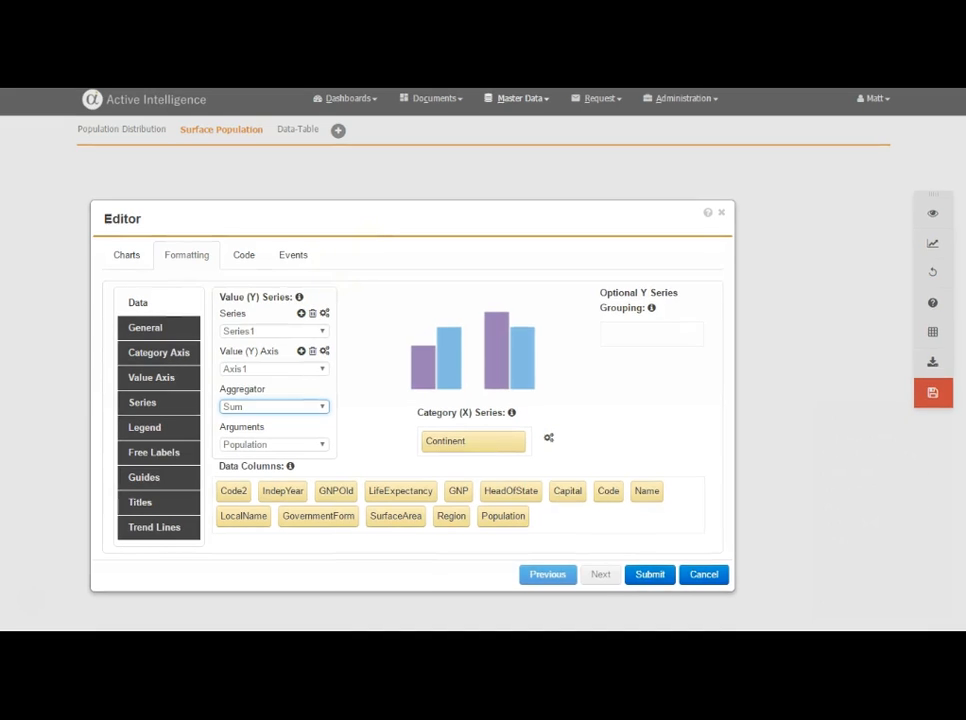
Add a second series on its own second value axis and set it to the Sum of SurfaceArea
{"action": "left_click", "coordinate": [301, 314]}
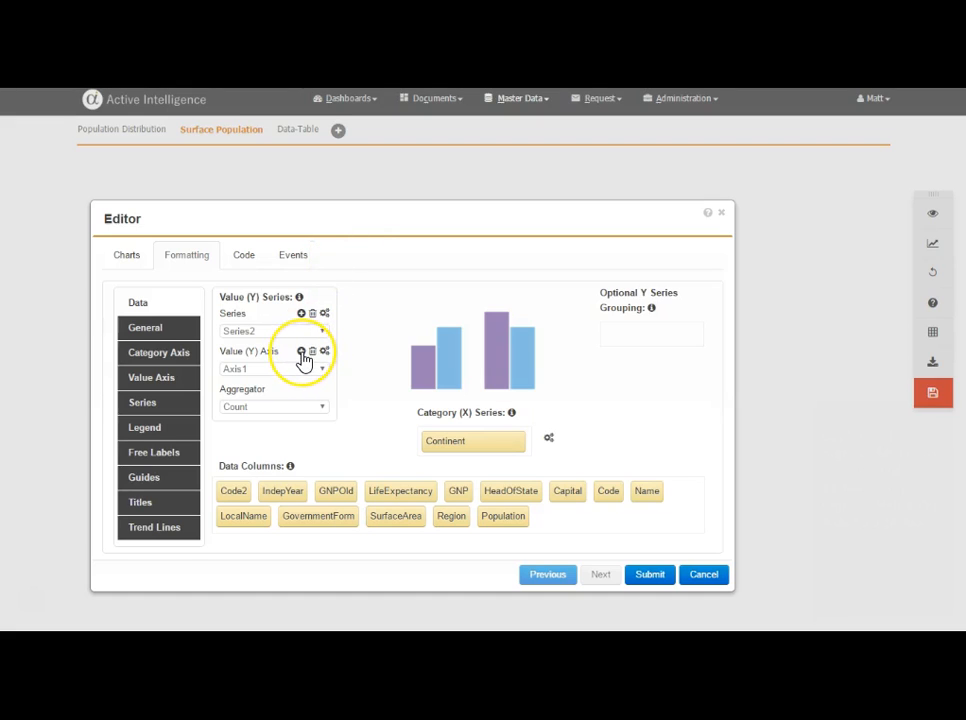
{"action": "left_click", "coordinate": [301, 352]}
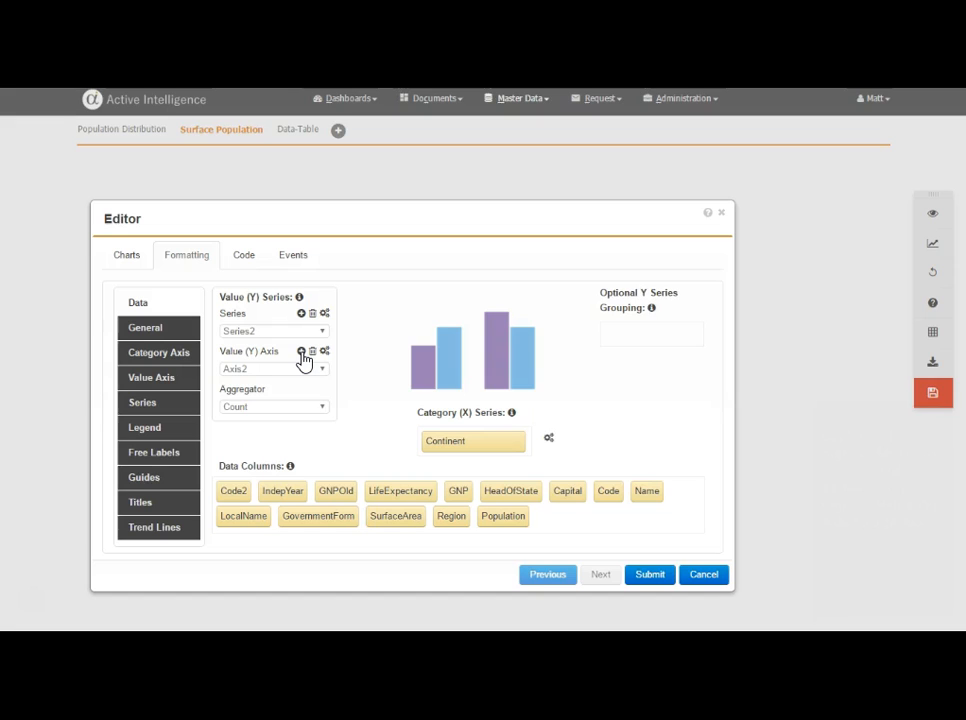
{"action": "left_click", "coordinate": [313, 406]}
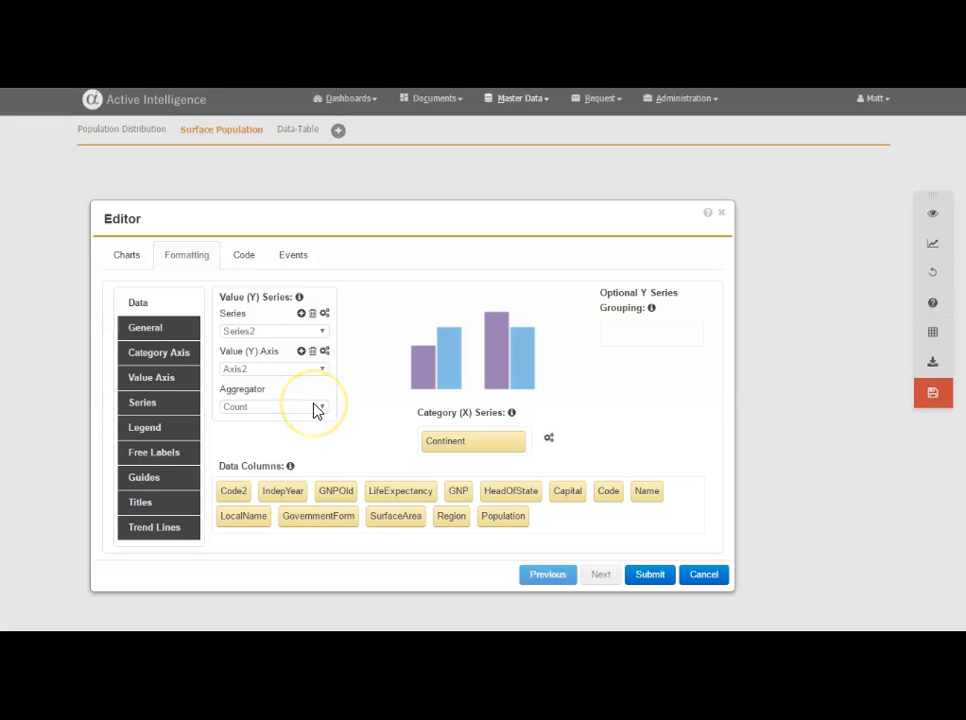
{"action": "left_click", "coordinate": [313, 406]}
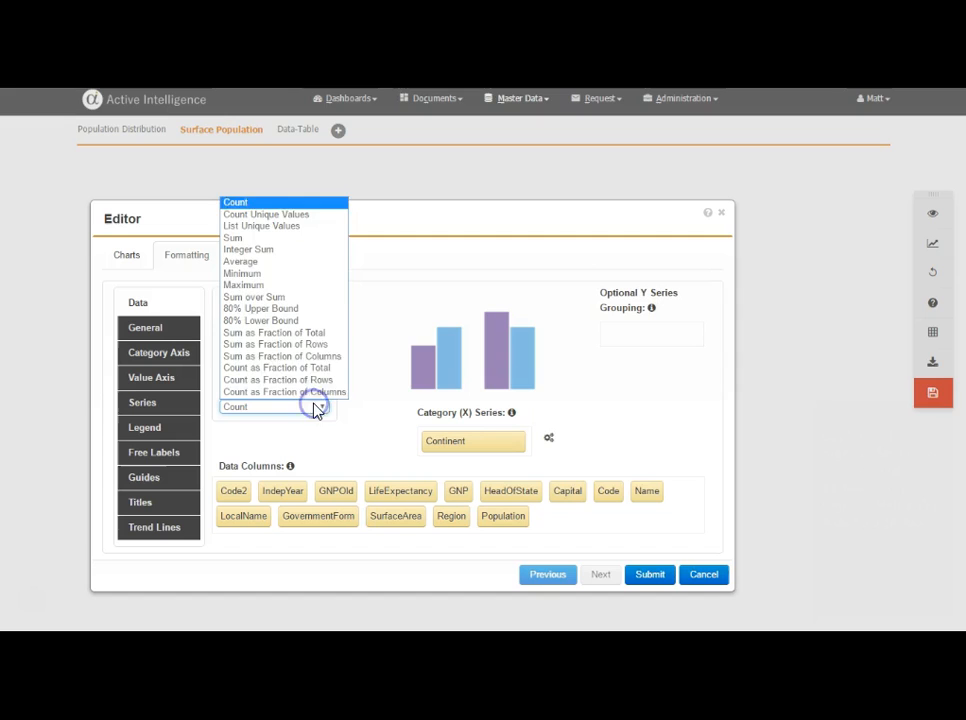
{"action": "left_click", "coordinate": [275, 248]}
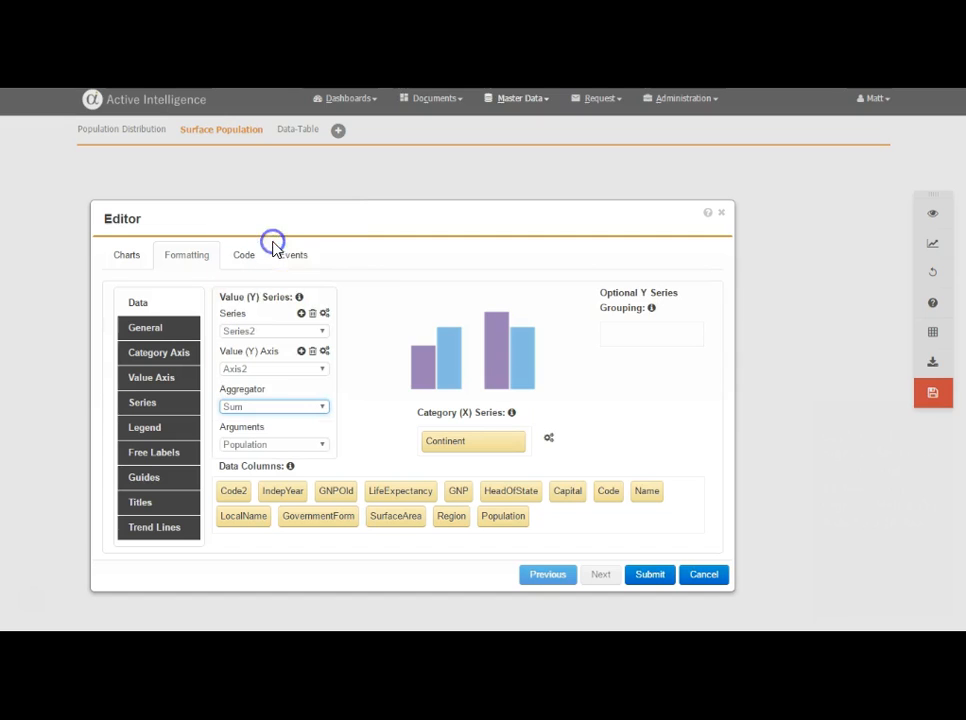
{"action": "left_click", "coordinate": [296, 448]}
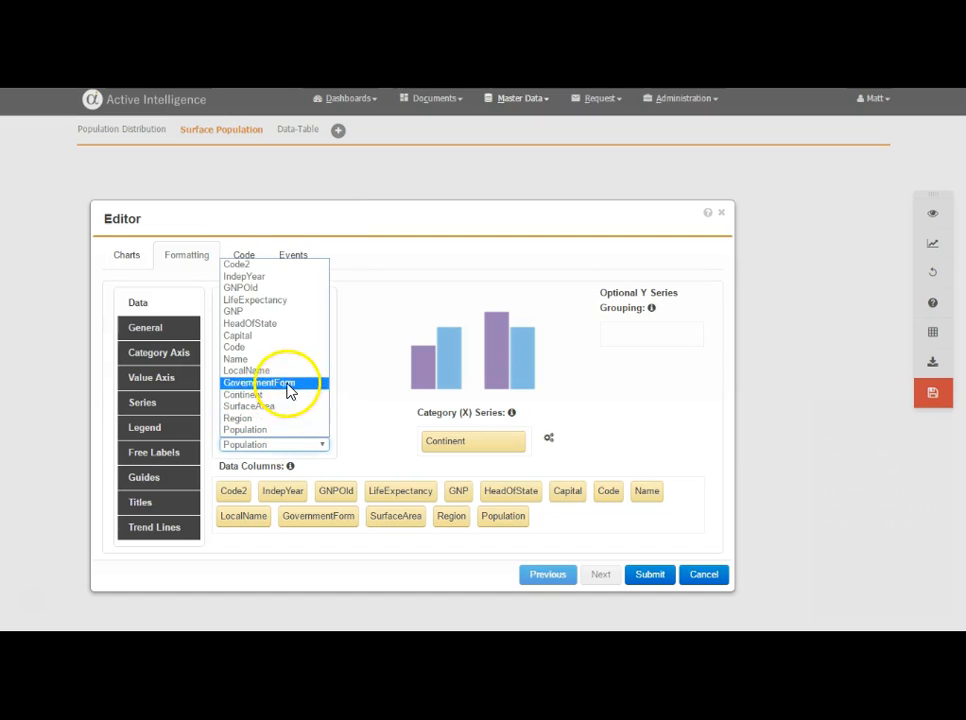
{"action": "left_click", "coordinate": [286, 405]}
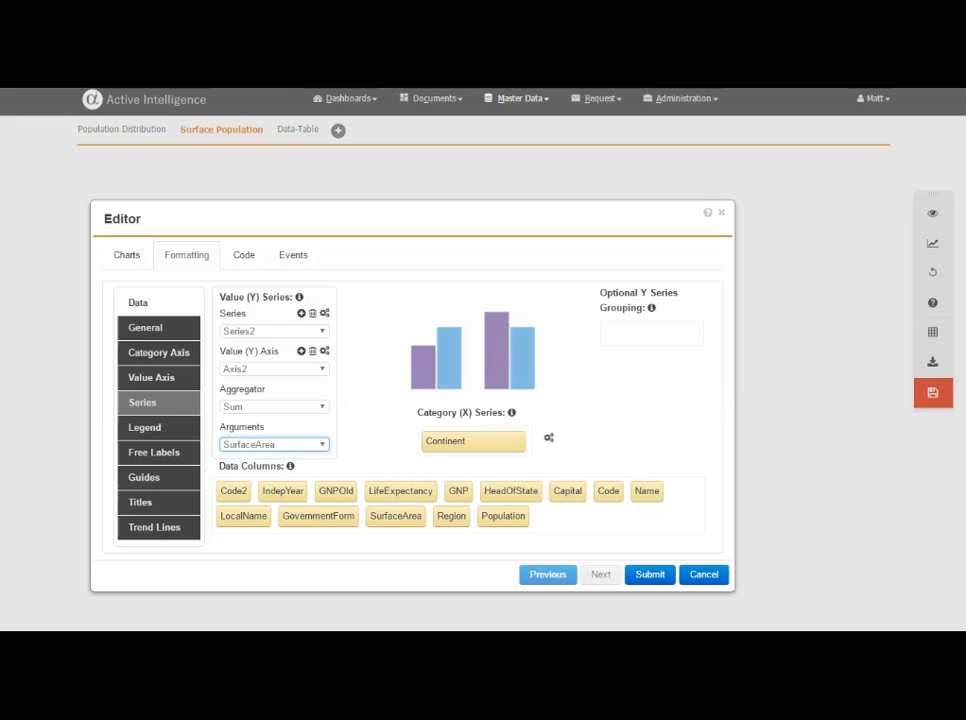
Format the second series as a Line with a fill alpha of 0.4 and the title Surface Area
{"action": "left_click", "coordinate": [178, 404]}
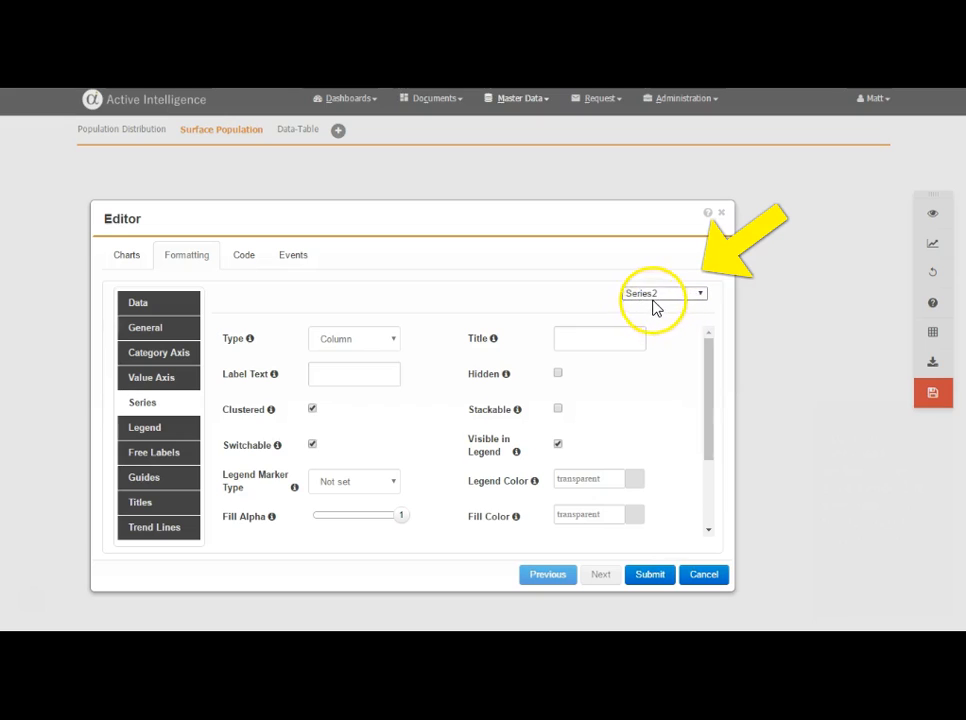
{"action": "left_click", "coordinate": [392, 342]}
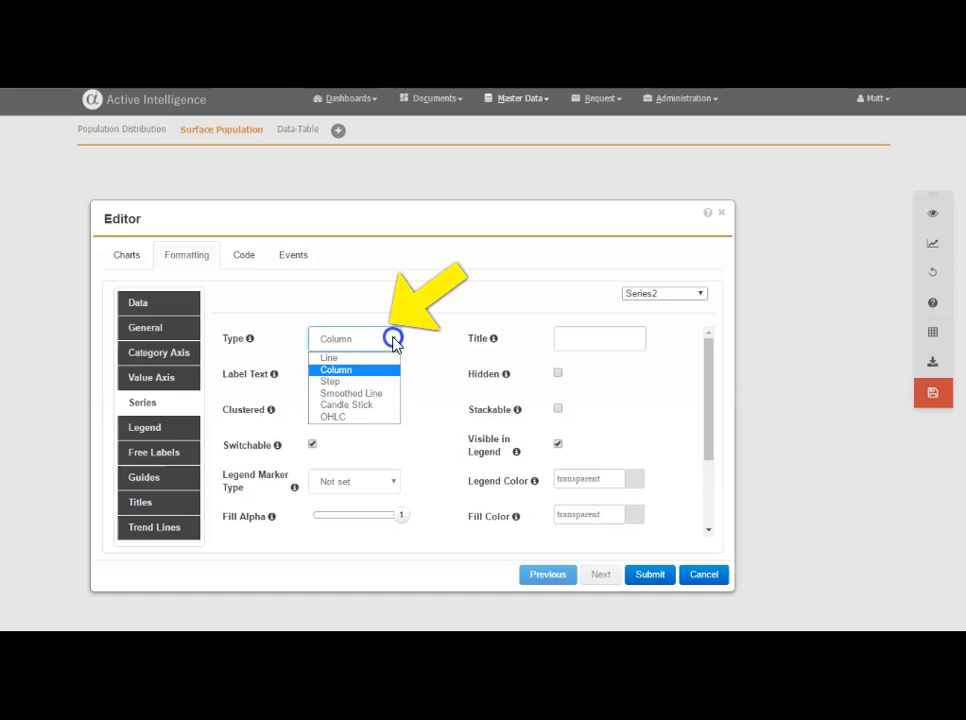
{"action": "left_click", "coordinate": [390, 360]}
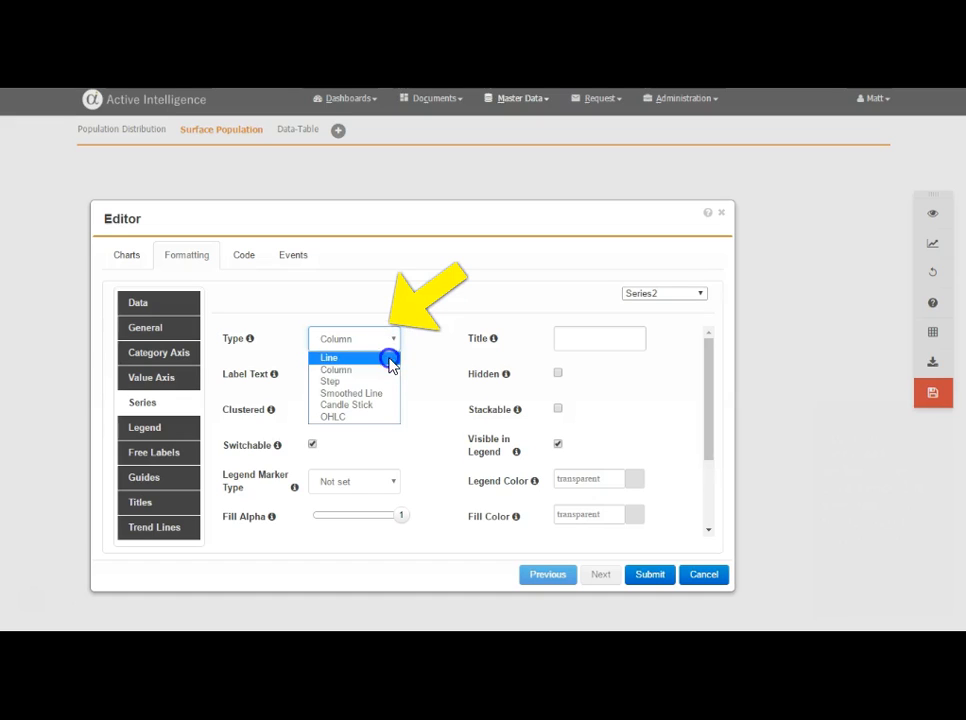
{"action": "left_click_drag", "start_coordinate": [401, 526], "coordinate": [350, 515]}
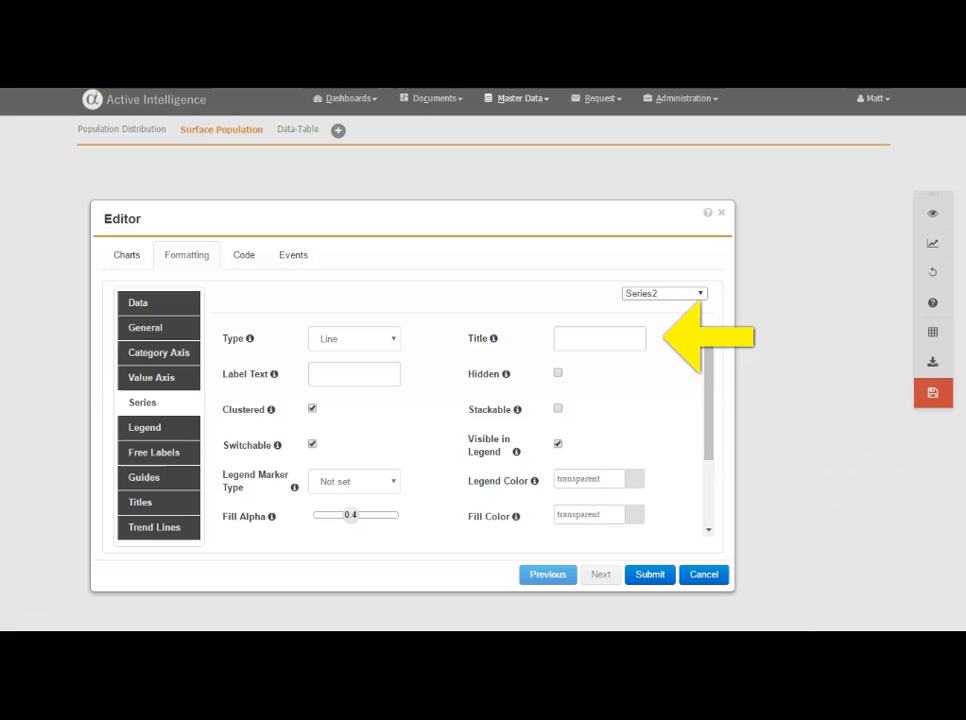
{"action": "left_click", "coordinate": [588, 343]}
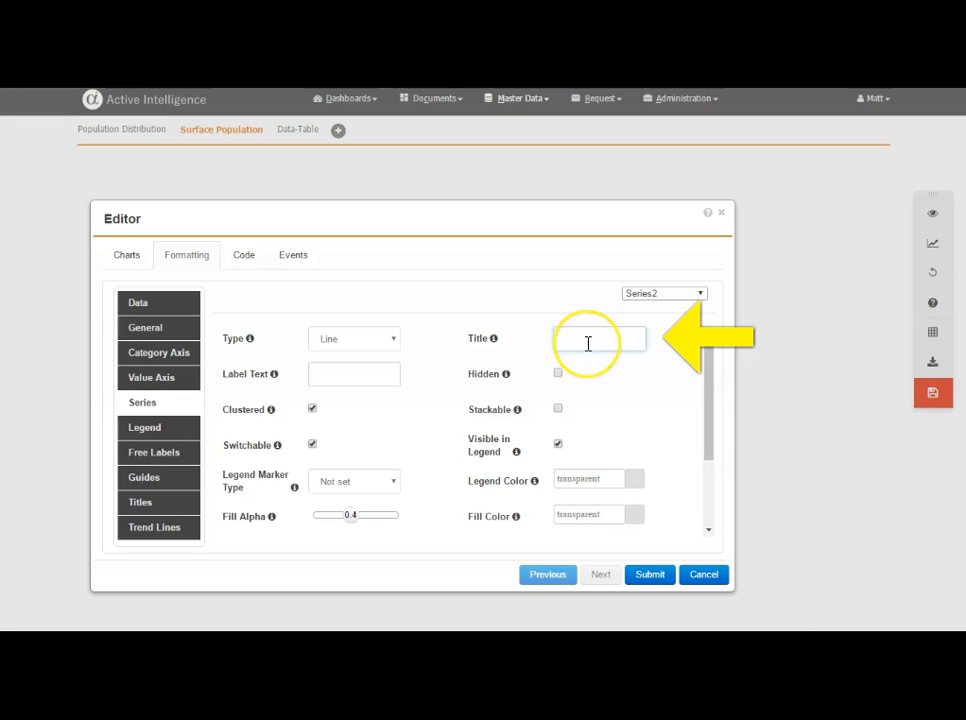
{"action": "type", "text": "Surface Aread"}
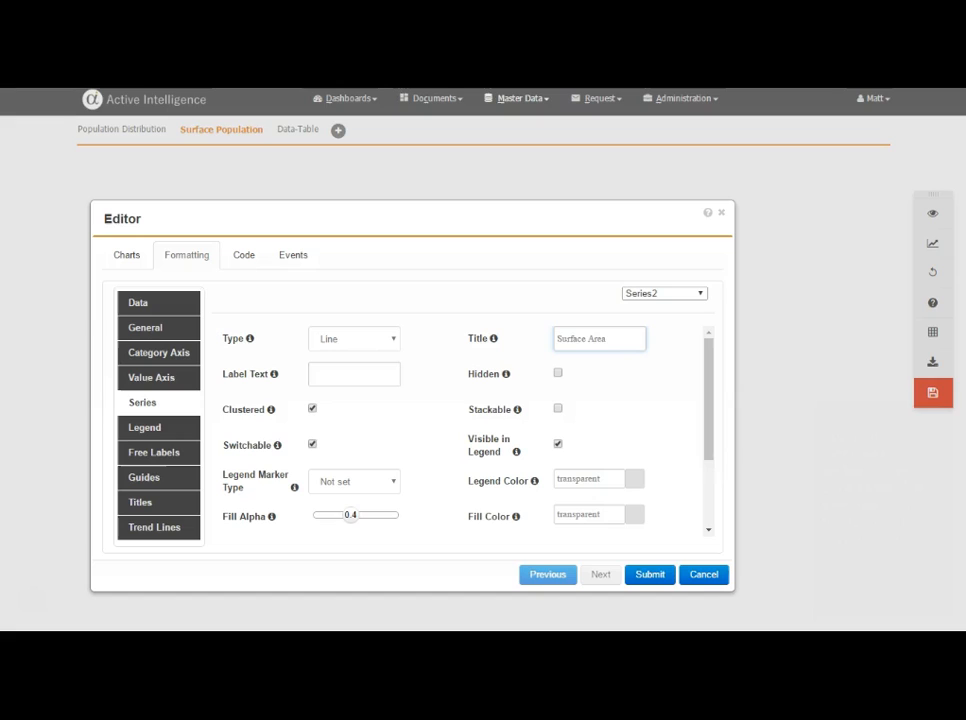
Set the title of the first series, Series1, to Population
{"action": "left_click", "coordinate": [699, 296]}
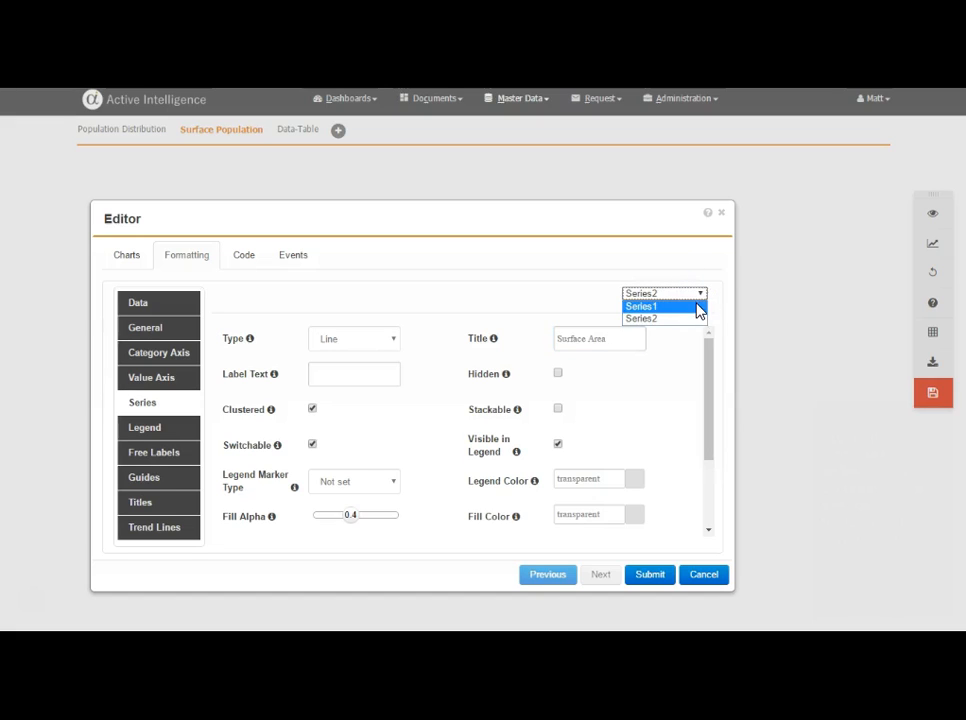
{"action": "left_click", "coordinate": [697, 308]}
{"action": "left_click", "coordinate": [630, 333]}
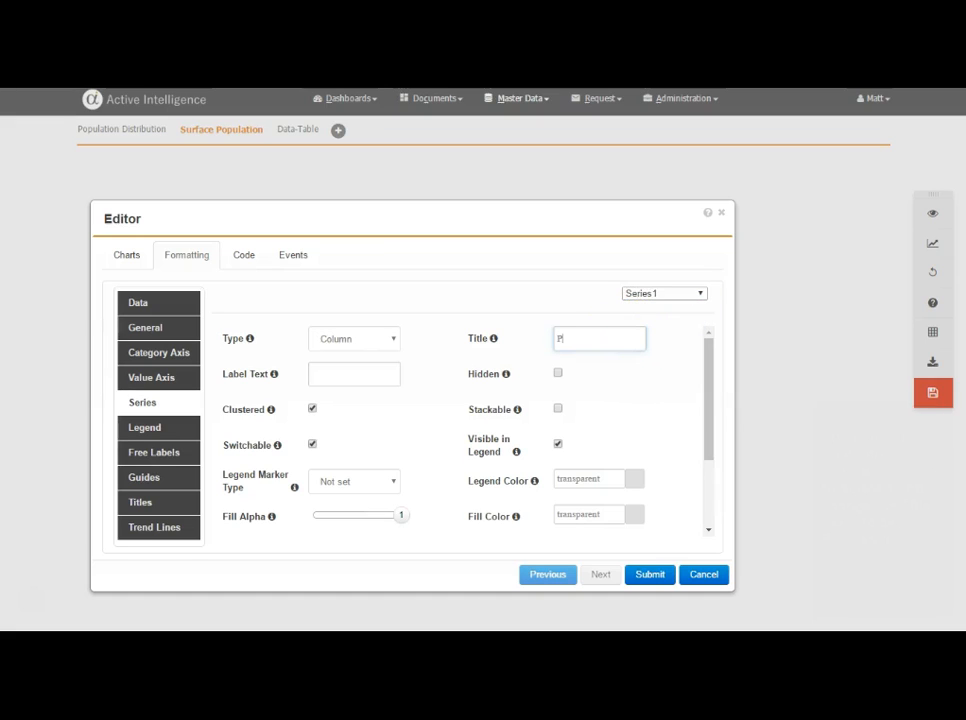
{"action": "type", "text": "Population"}
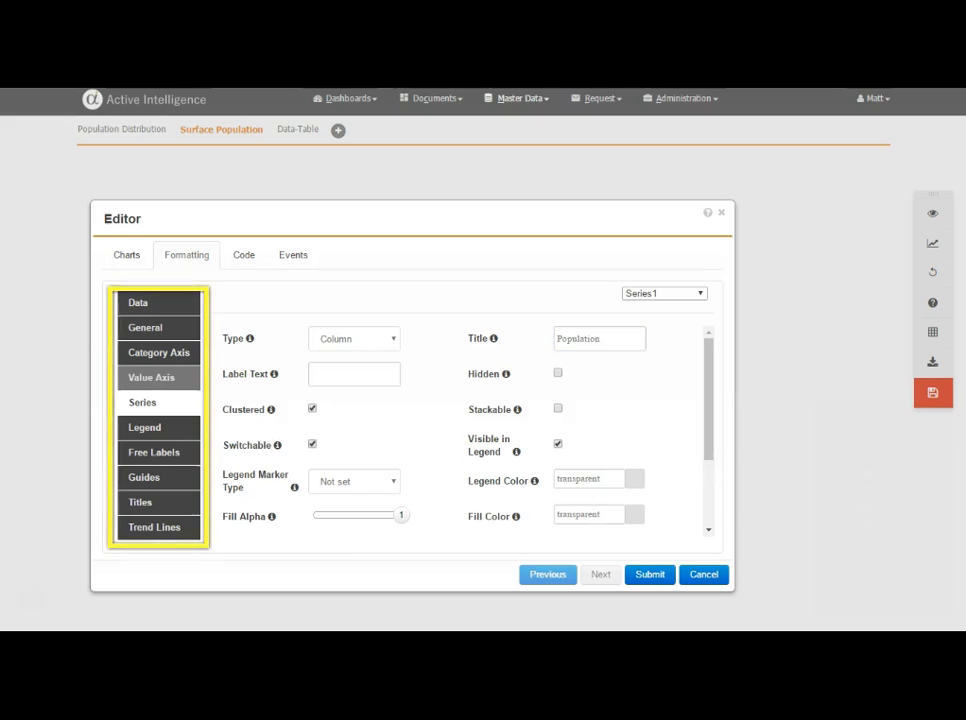
Set the position of the second value axis, Axis2, to right
{"action": "left_click", "coordinate": [171, 381]}
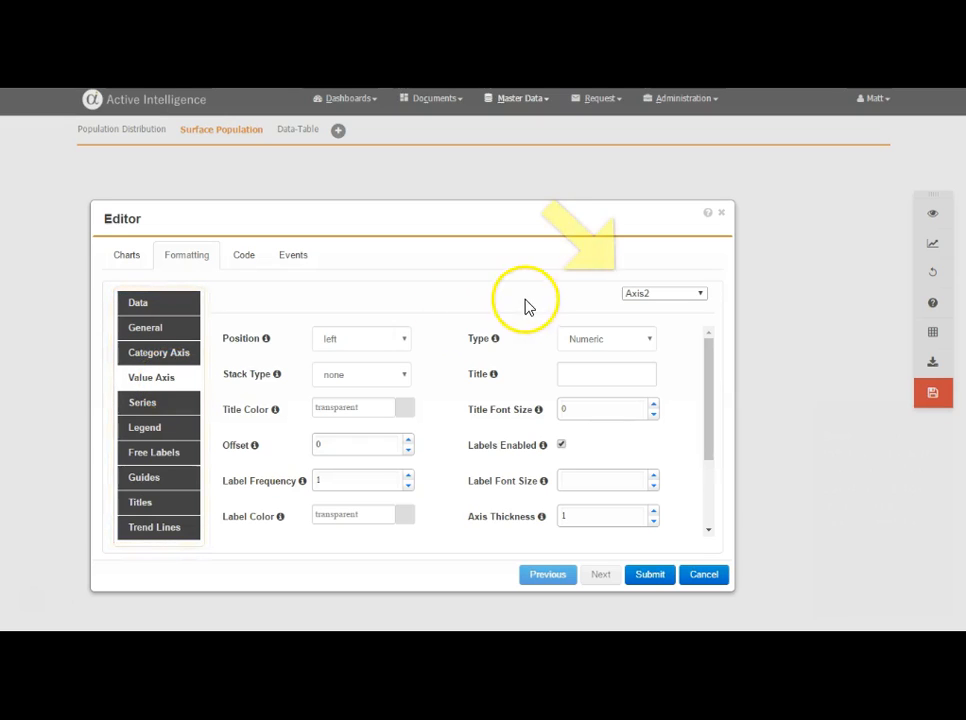
{"action": "left_click", "coordinate": [628, 298]}
{"action": "left_click", "coordinate": [628, 301]}
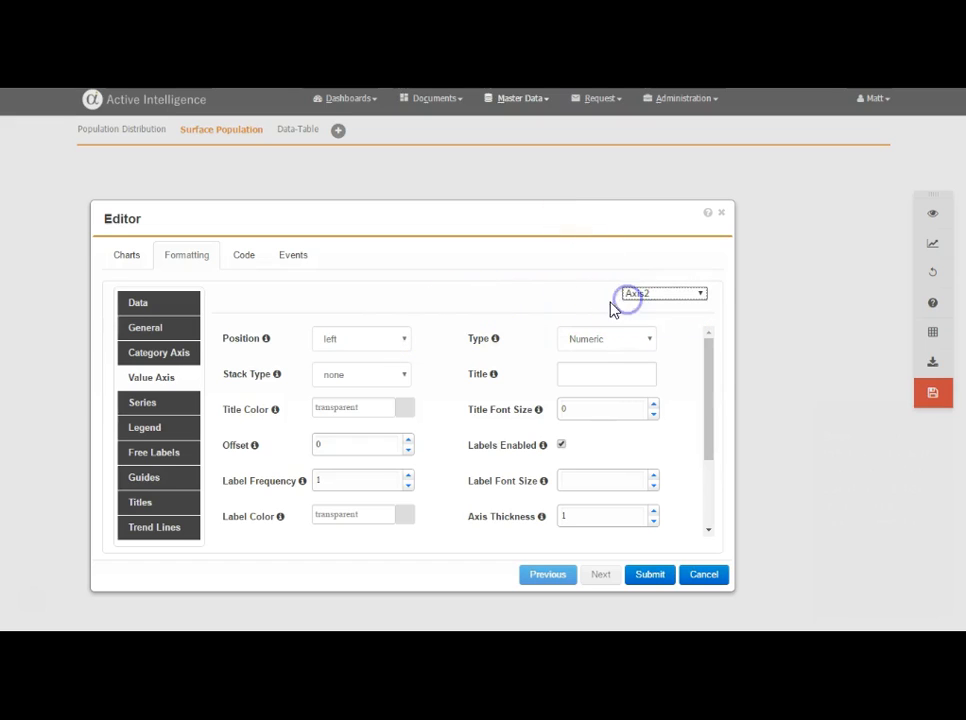
{"action": "left_click", "coordinate": [398, 343]}
{"action": "left_click", "coordinate": [397, 369]}
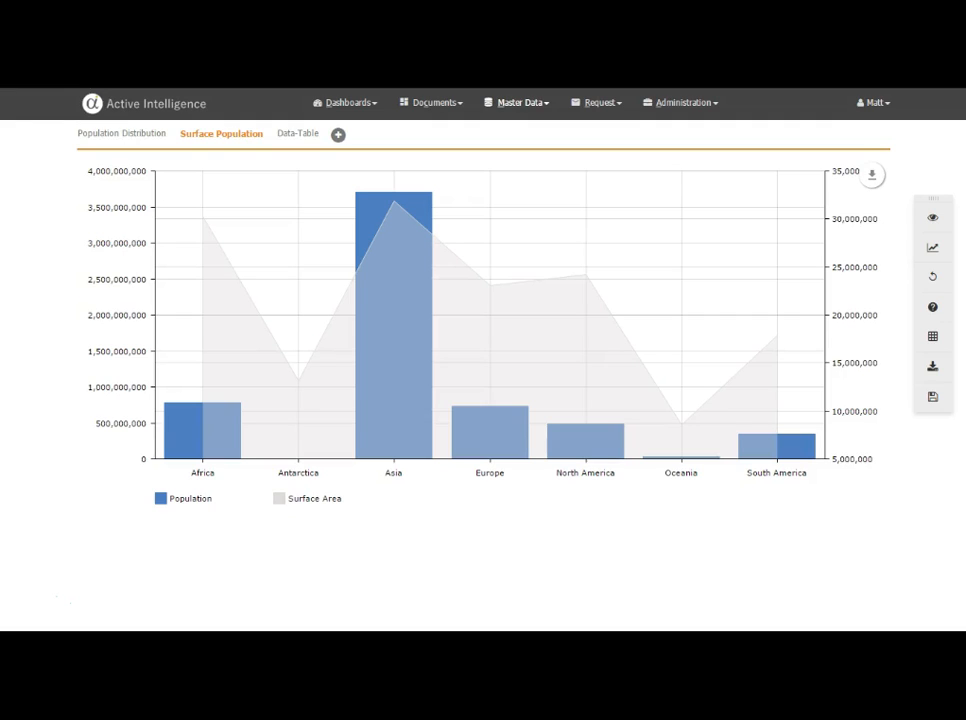
Toggle the Population and Surface Area series through the legend, and zoom in around Asia before showing all continents again
{"action": "left_click", "coordinate": [278, 500]}
{"action": "left_click", "coordinate": [181, 506]}
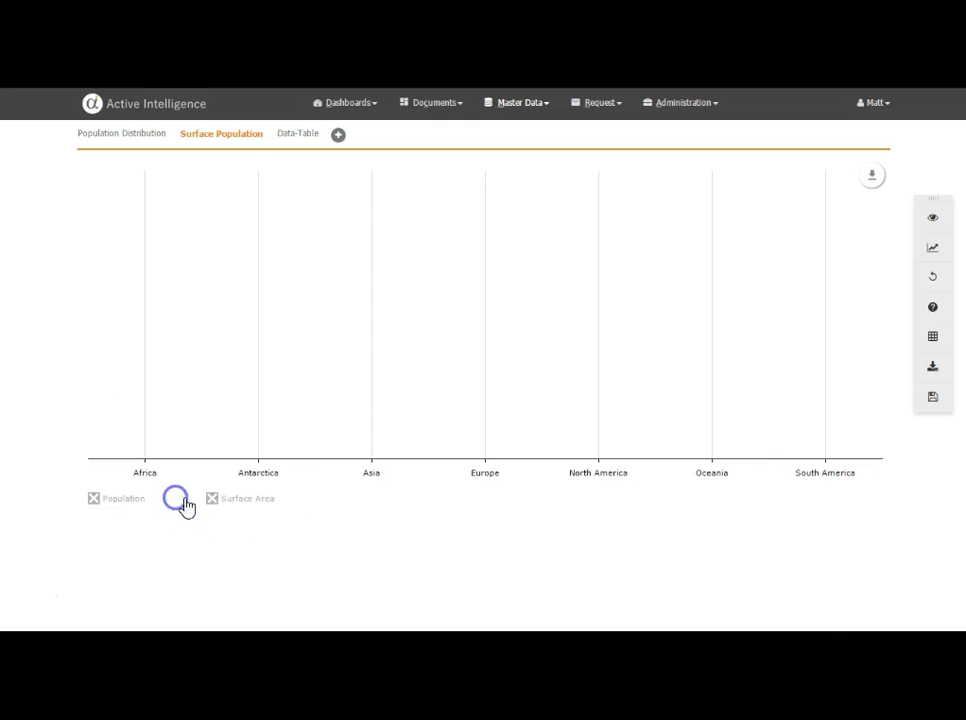
{"action": "left_click", "coordinate": [226, 509]}
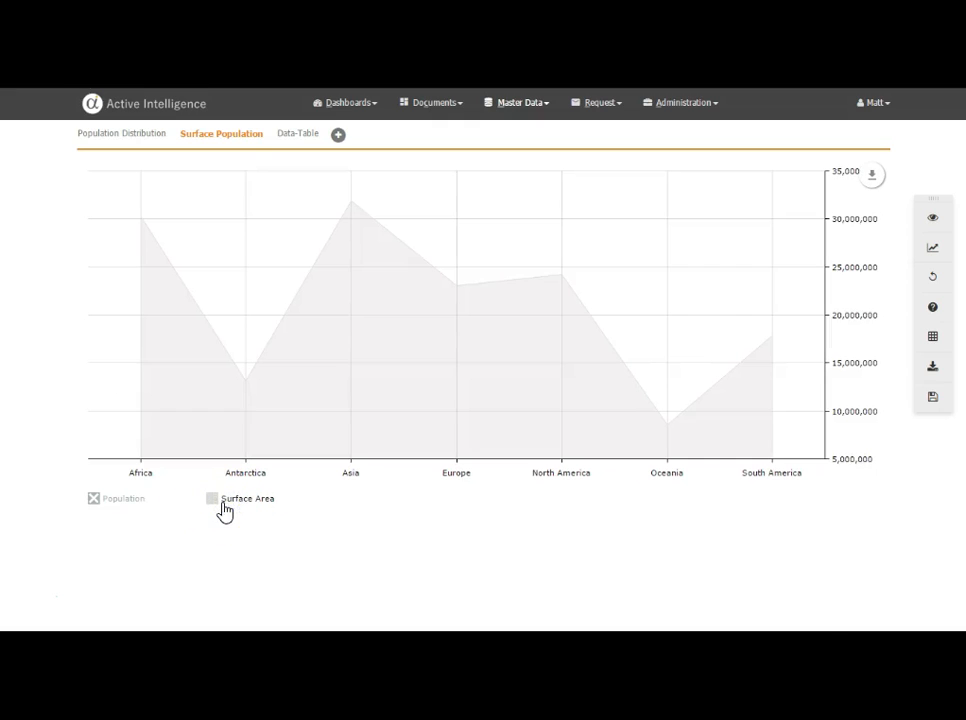
{"action": "left_click", "coordinate": [216, 508]}
{"action": "left_click", "coordinate": [107, 502]}
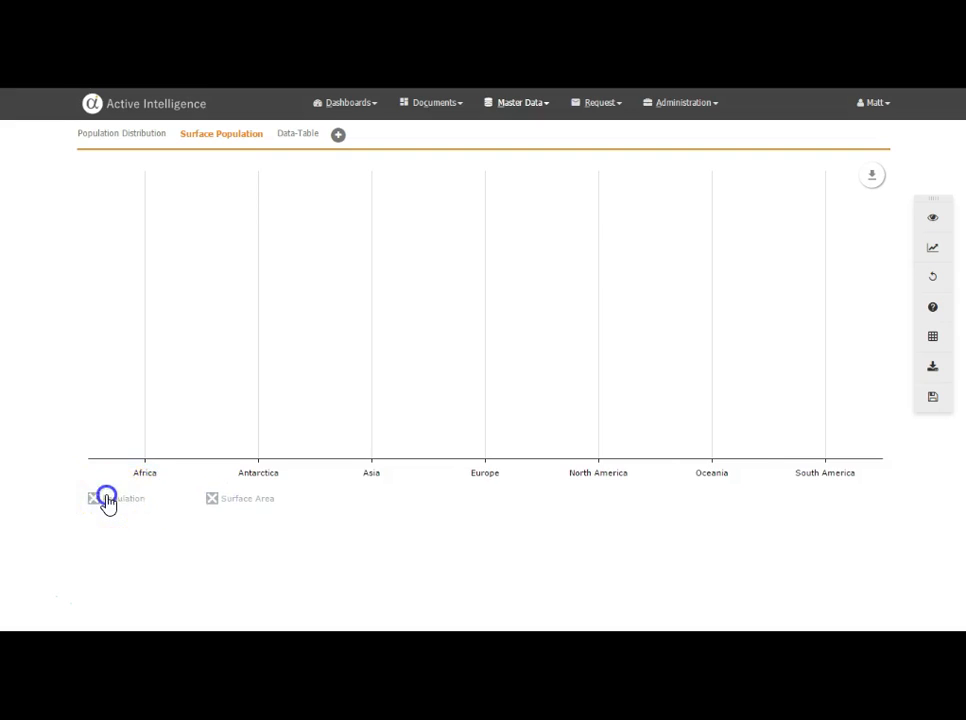
{"action": "left_click", "coordinate": [284, 507]}
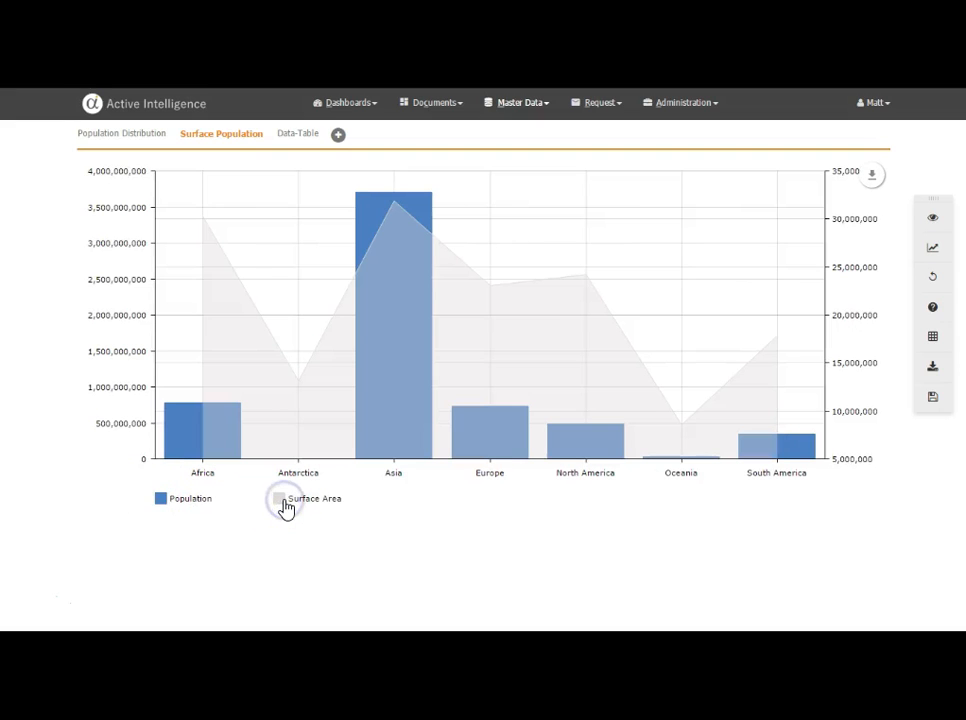
{"action": "left_click_drag", "start_coordinate": [317, 205], "coordinate": [449, 219]}
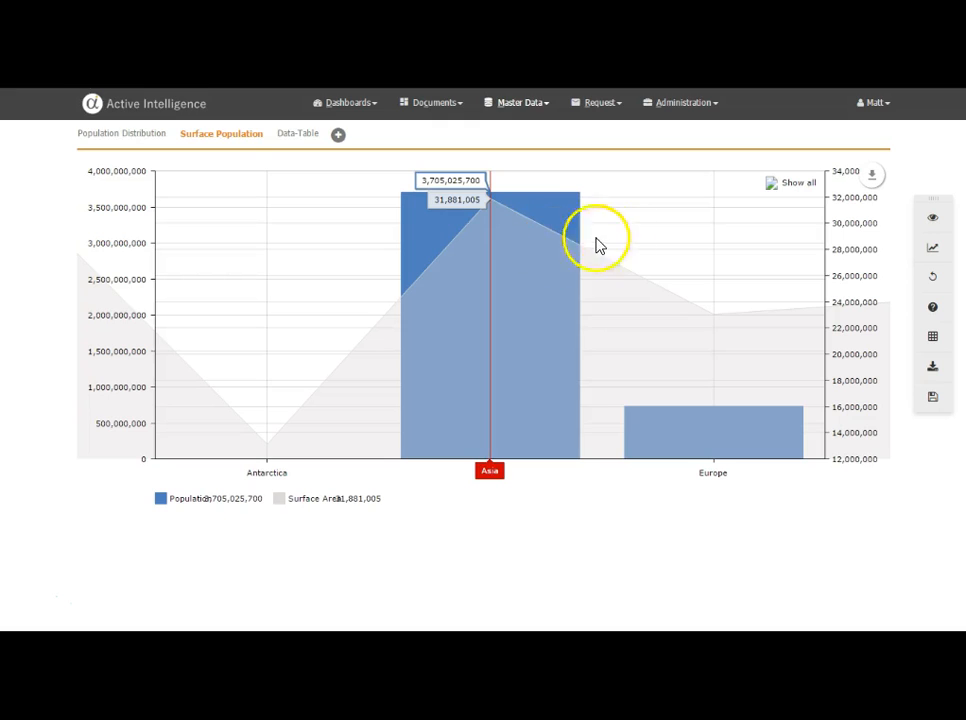
{"action": "left_click", "coordinate": [776, 191]}
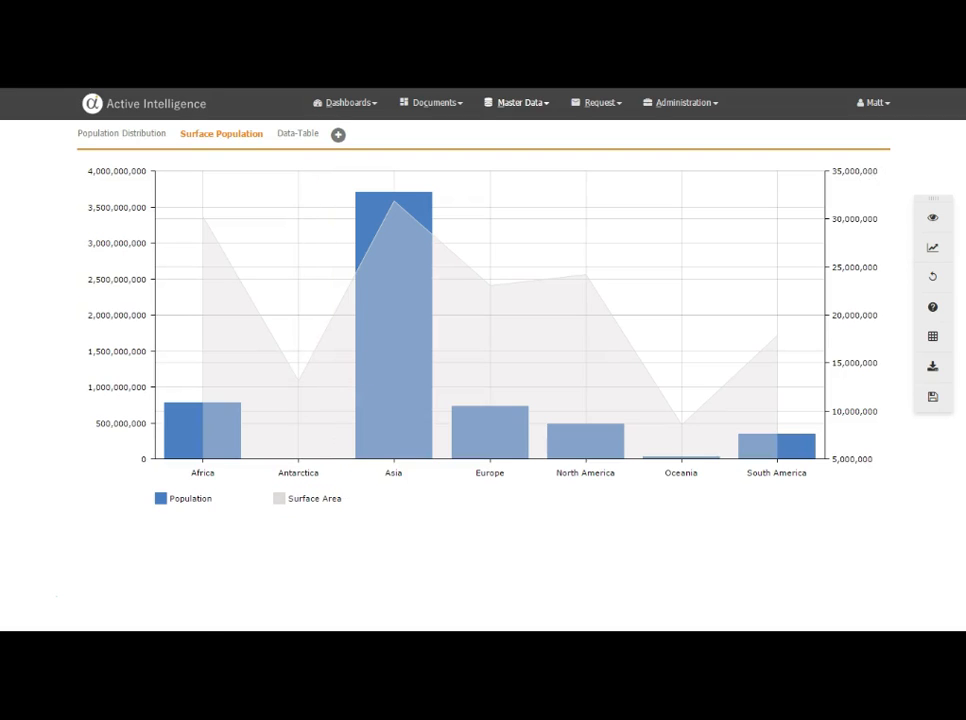
Export the Surface Population chart data as a CSV file
{"action": "left_click", "coordinate": [873, 173]}
{"action": "left_click", "coordinate": [800, 206]}
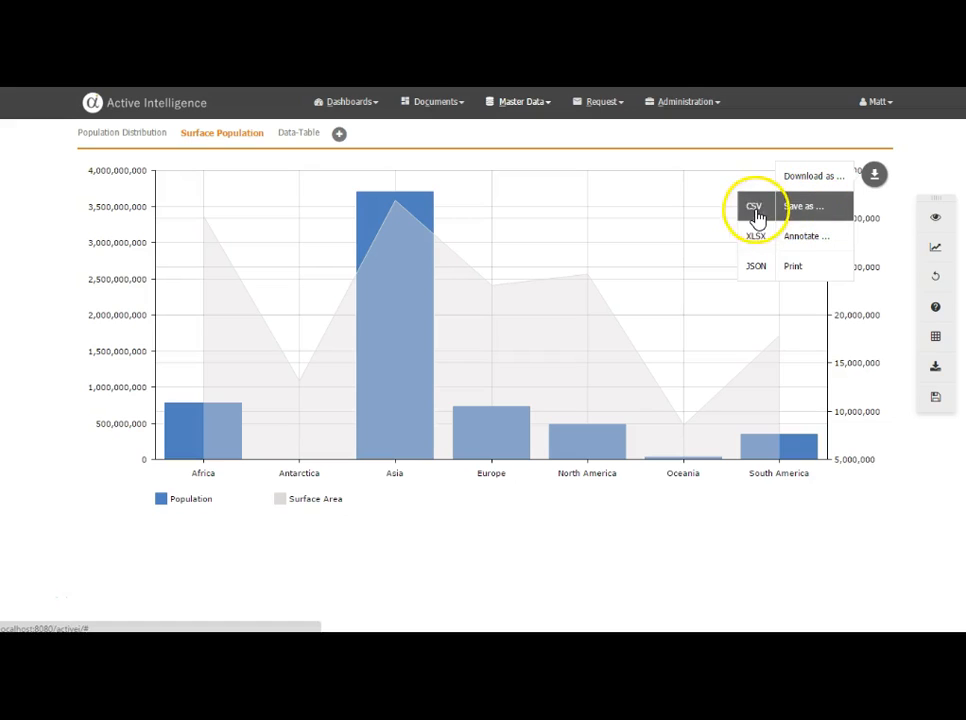
{"action": "left_click", "coordinate": [755, 210]}
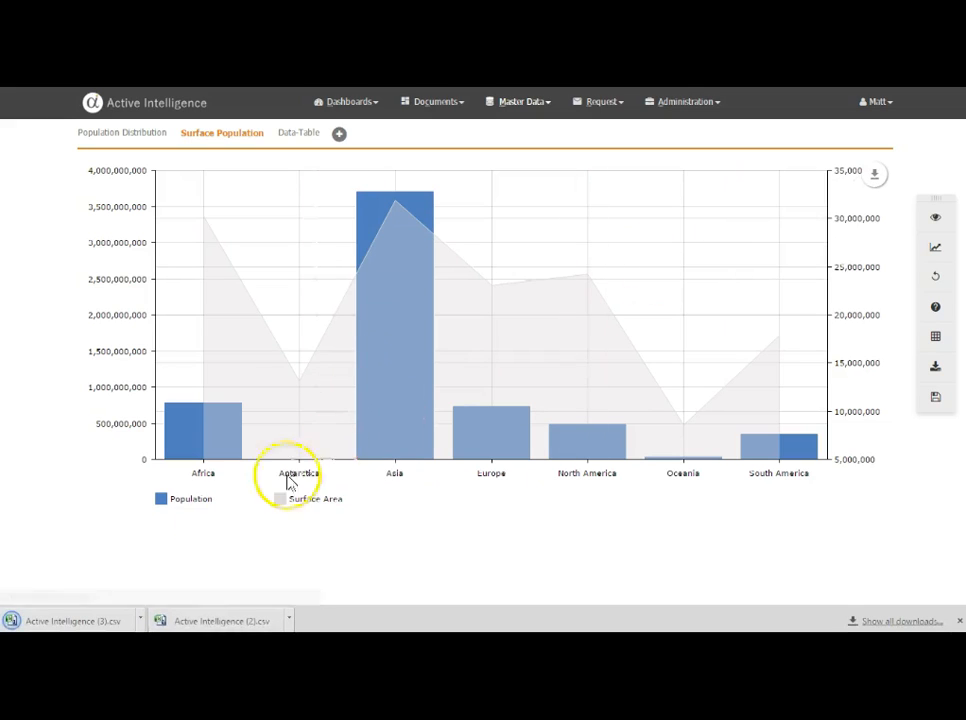
Open the downloaded Active Intelligence (3).csv in Excel, fit all column widths to their contents and return to the chart
{"action": "left_click", "coordinate": [122, 619]}
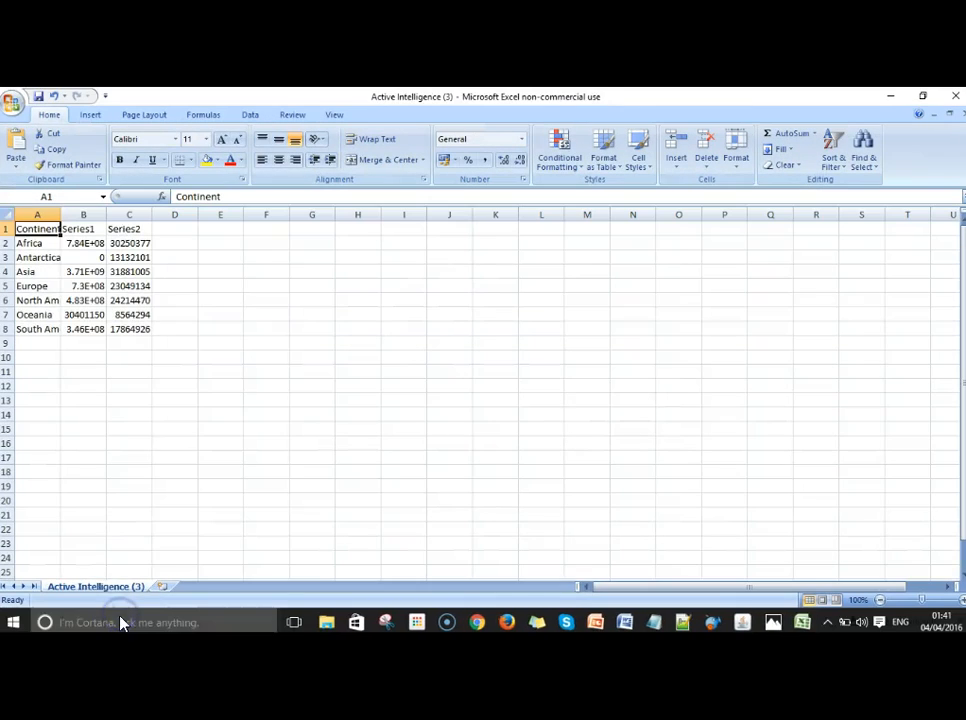
{"action": "left_click", "coordinate": [6, 213]}
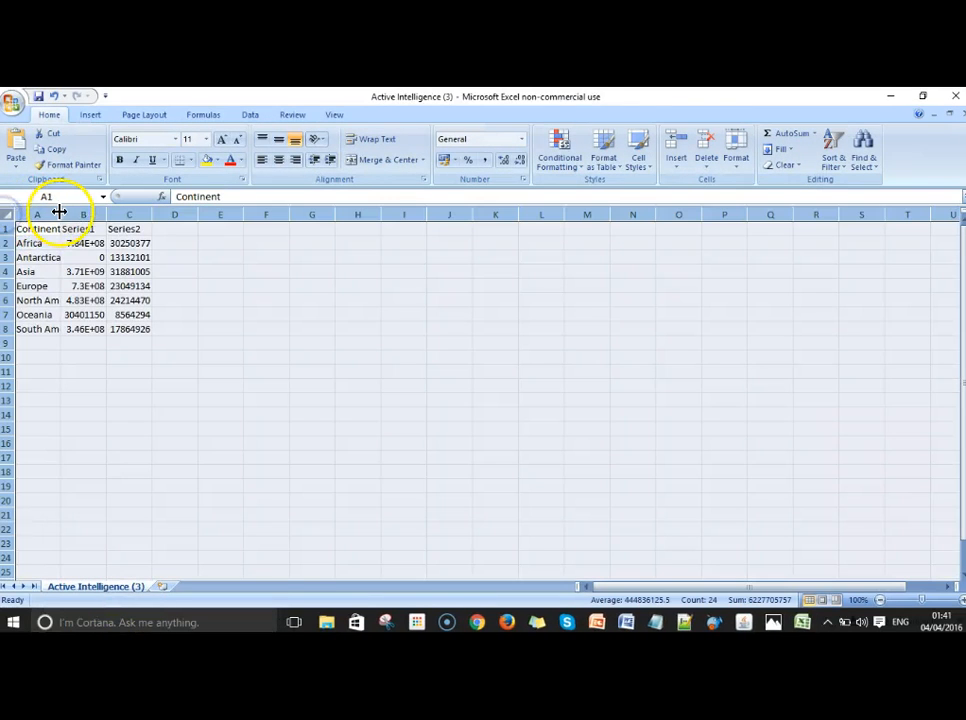
{"action": "double_click", "coordinate": [59, 211]}
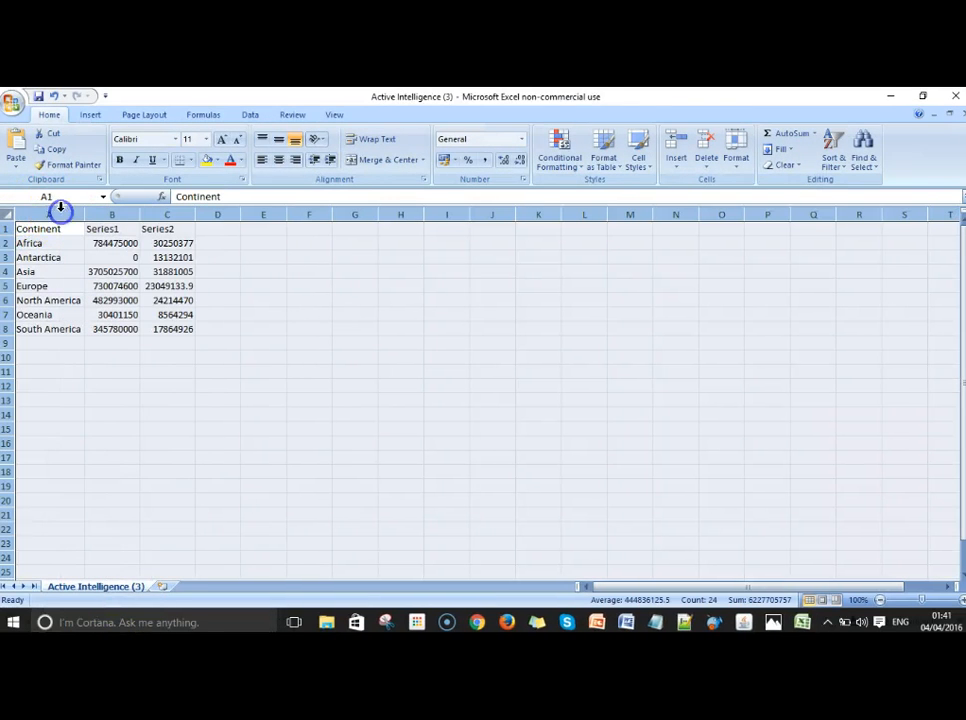
{"action": "left_click", "coordinate": [895, 98]}
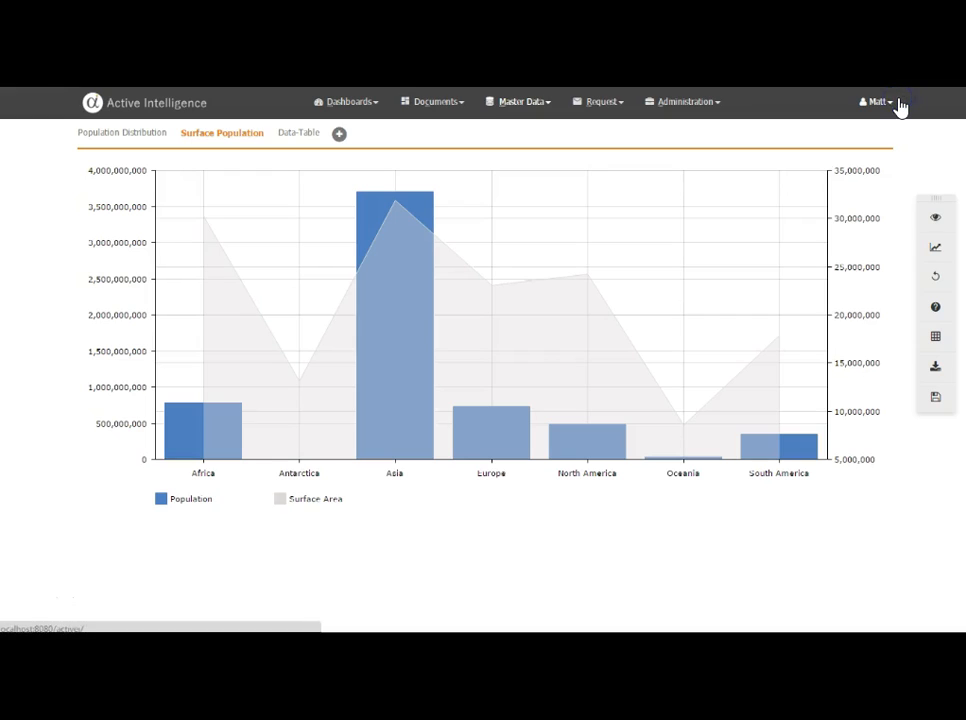
Start annotating the chart and draw a freehand circle around the Surface Area peak at Asia
{"action": "left_click", "coordinate": [874, 178]}
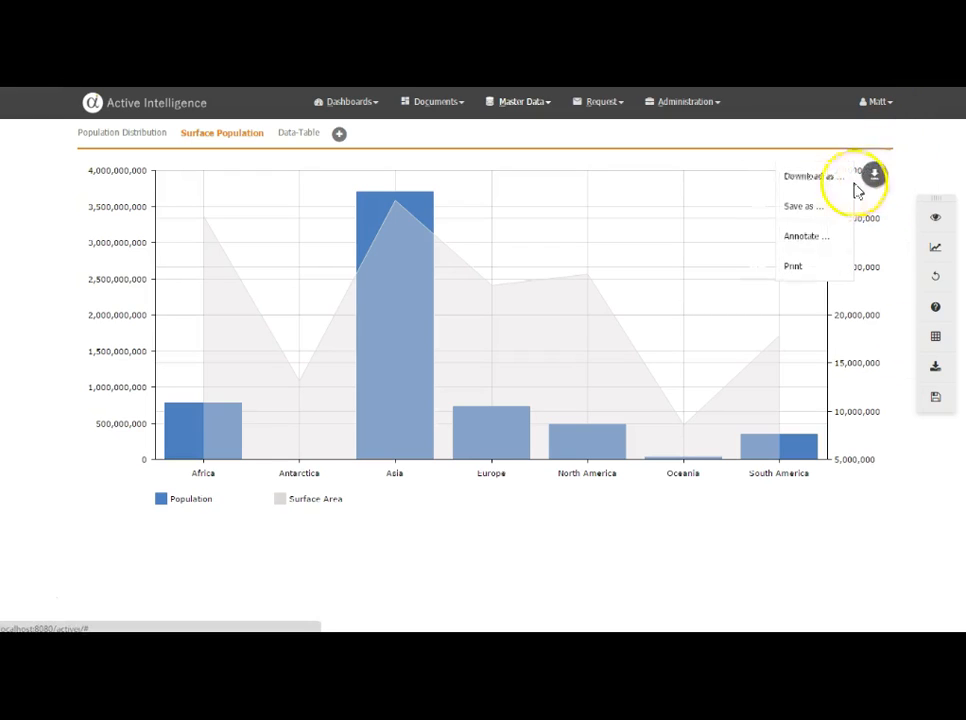
{"action": "left_click", "coordinate": [806, 238]}
{"action": "mouse_move", "coordinate": [375, 172]}
{"action": "left_mouse_down"}
{"action": "mouse_move", "coordinate": [369, 240]}
{"action": "mouse_move", "coordinate": [439, 218]}
{"action": "left_mouse_up"}
{"action": "mouse_move", "coordinate": [390, 183]}
{"action": "left_mouse_down"}
{"action": "mouse_move", "coordinate": [367, 213]}
{"action": "mouse_move", "coordinate": [423, 216]}
{"action": "mouse_move", "coordinate": [389, 187]}
{"action": "left_mouse_up"}
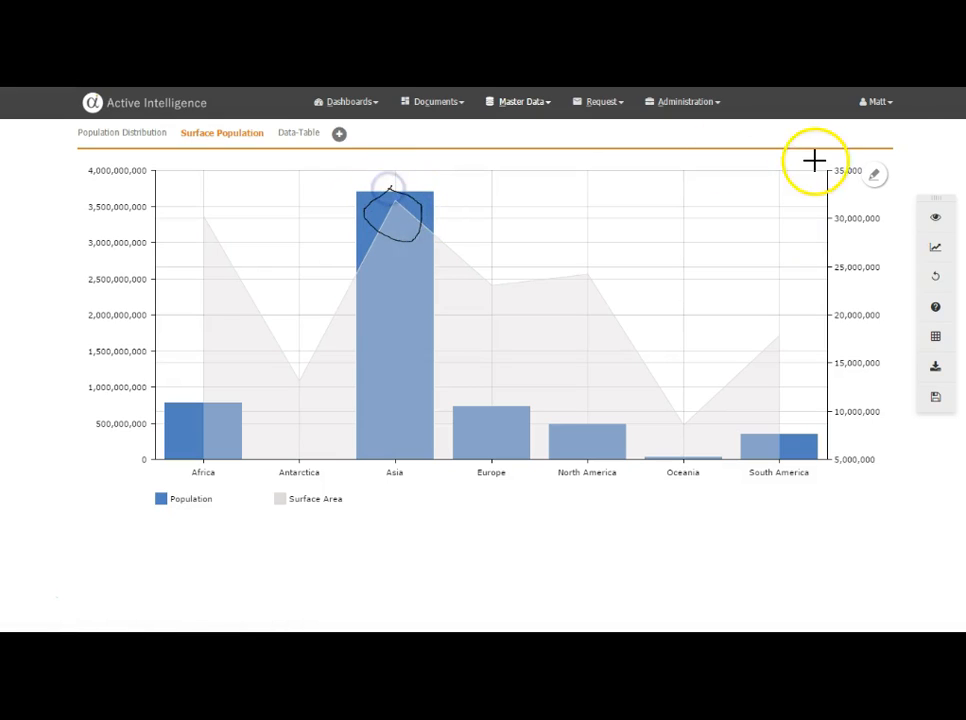
Add a left-arrow shape to the annotation, move it to the top of the Asia column and rotate it
{"action": "left_click", "coordinate": [872, 175]}
{"action": "mouse_move", "coordinate": [798, 182]}
{"action": "mouse_move", "coordinate": [763, 182]}
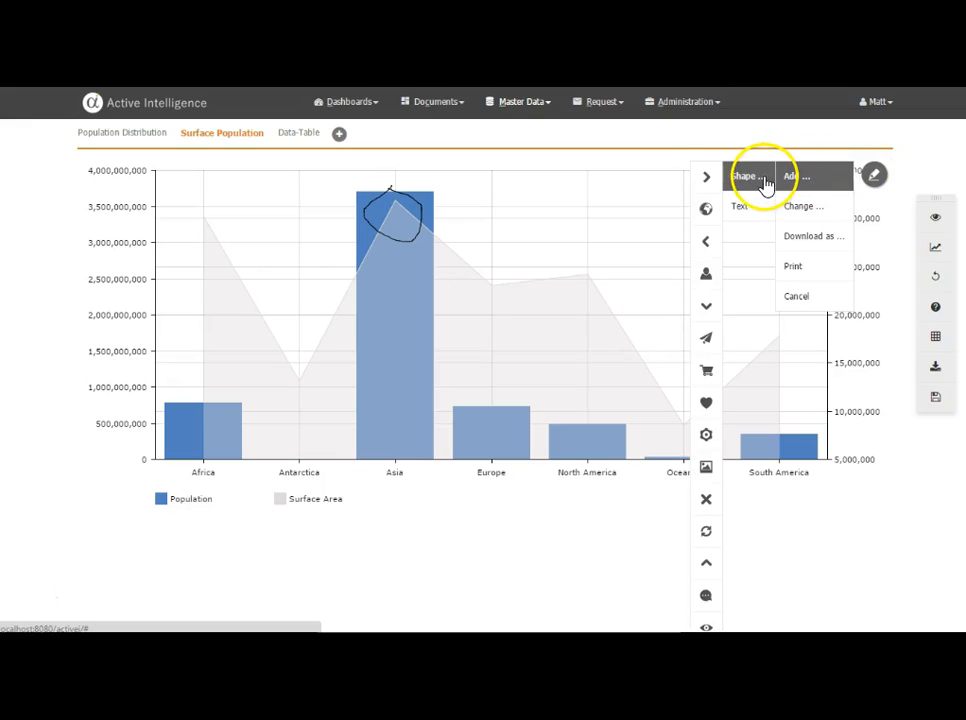
{"action": "left_click", "coordinate": [707, 242]}
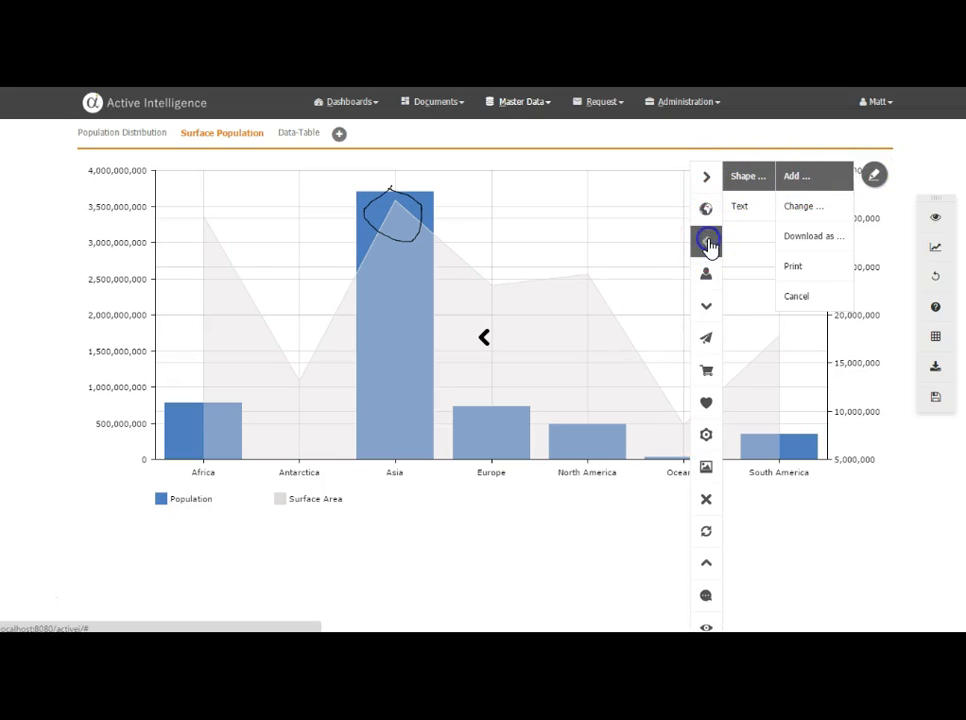
{"action": "left_click", "coordinate": [487, 332]}
{"action": "mouse_move", "coordinate": [485, 338]}
{"action": "left_mouse_down"}
{"action": "mouse_move", "coordinate": [403, 190]}
{"action": "mouse_move", "coordinate": [414, 170]}
{"action": "mouse_move", "coordinate": [428, 203]}
{"action": "left_mouse_up"}
{"action": "mouse_move", "coordinate": [397, 155]}
{"action": "left_mouse_down"}
{"action": "mouse_move", "coordinate": [444, 183]}
{"action": "mouse_move", "coordinate": [425, 216]}
{"action": "left_mouse_up"}
Add the text annotation "this is the highest" to the chart
{"action": "left_click", "coordinate": [874, 175]}
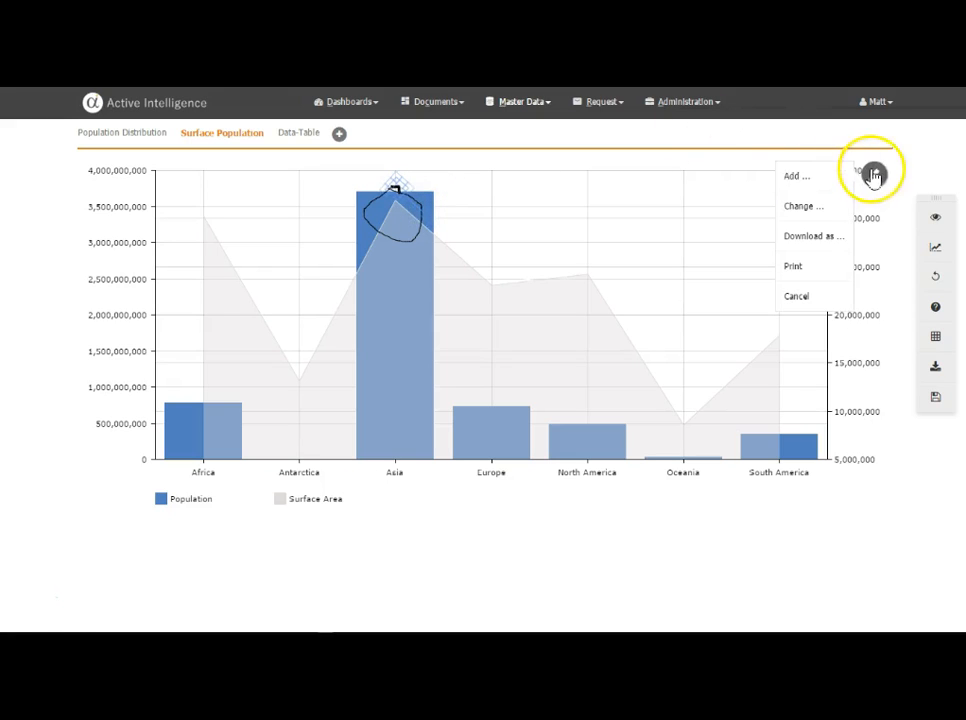
{"action": "mouse_move", "coordinate": [806, 179]}
{"action": "left_click", "coordinate": [750, 209]}
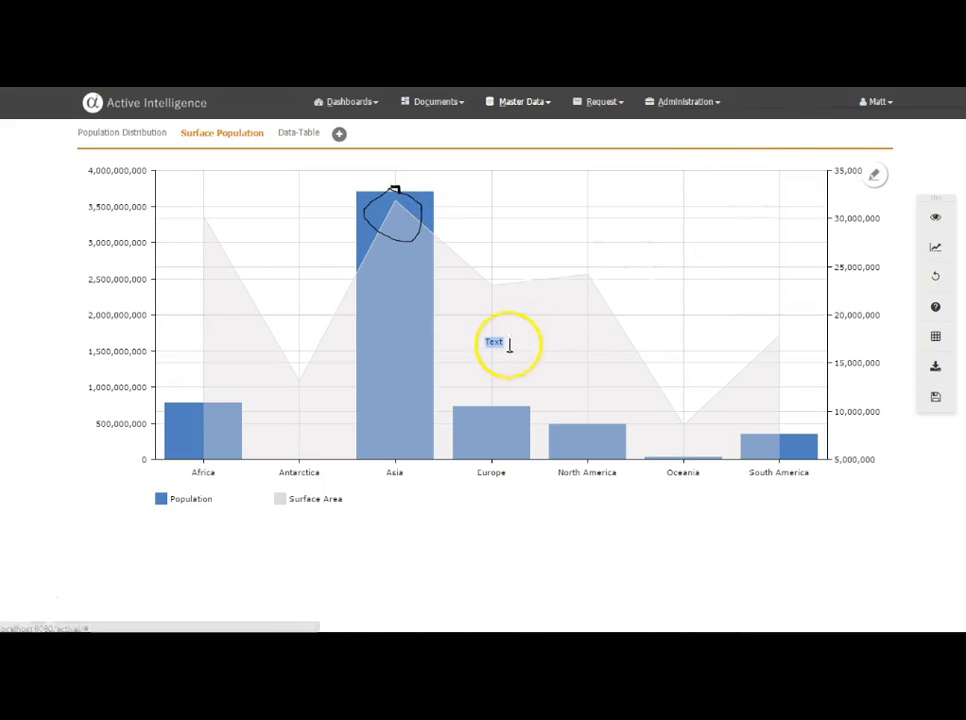
{"action": "type", "text": "this is the highes"}
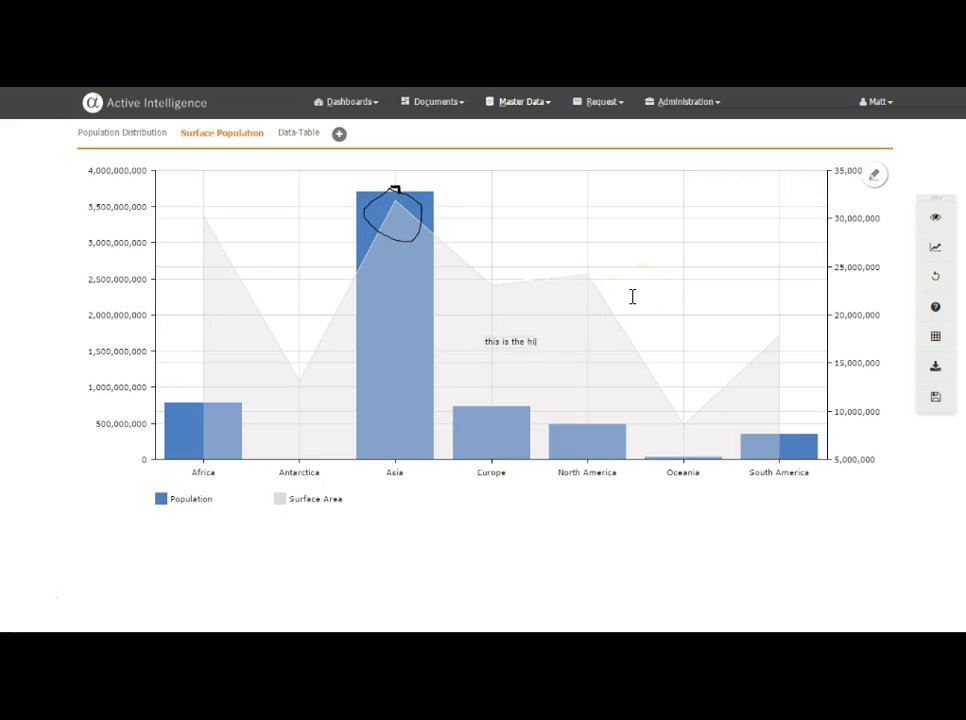
Download the annotated Surface Population chart as a PDF
{"action": "left_click", "coordinate": [873, 175]}
{"action": "mouse_move", "coordinate": [813, 248]}
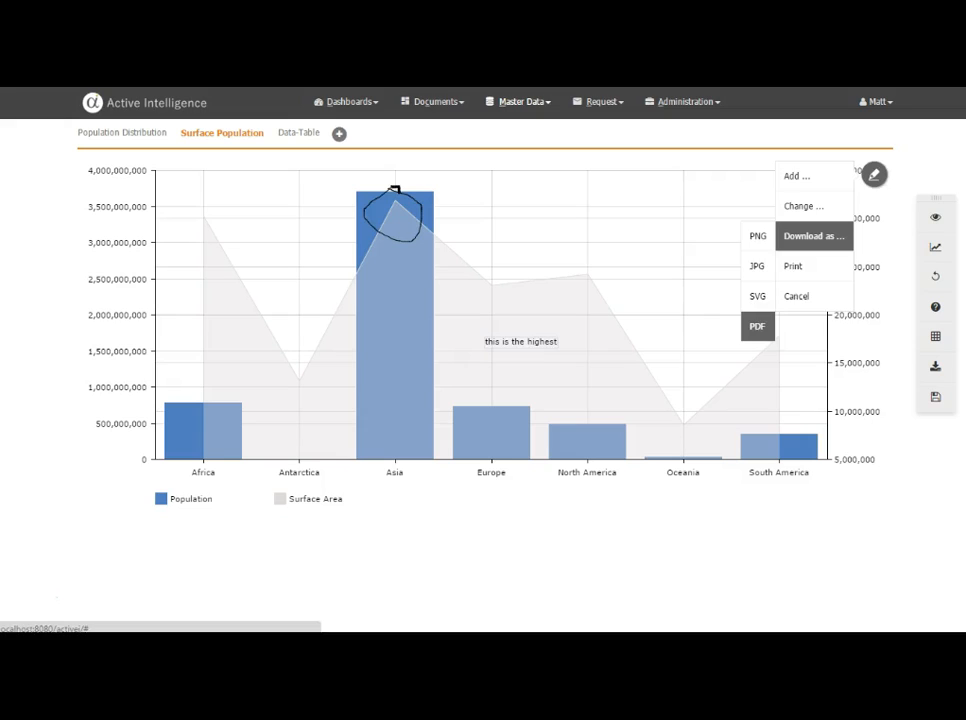
{"action": "left_click", "coordinate": [757, 326]}
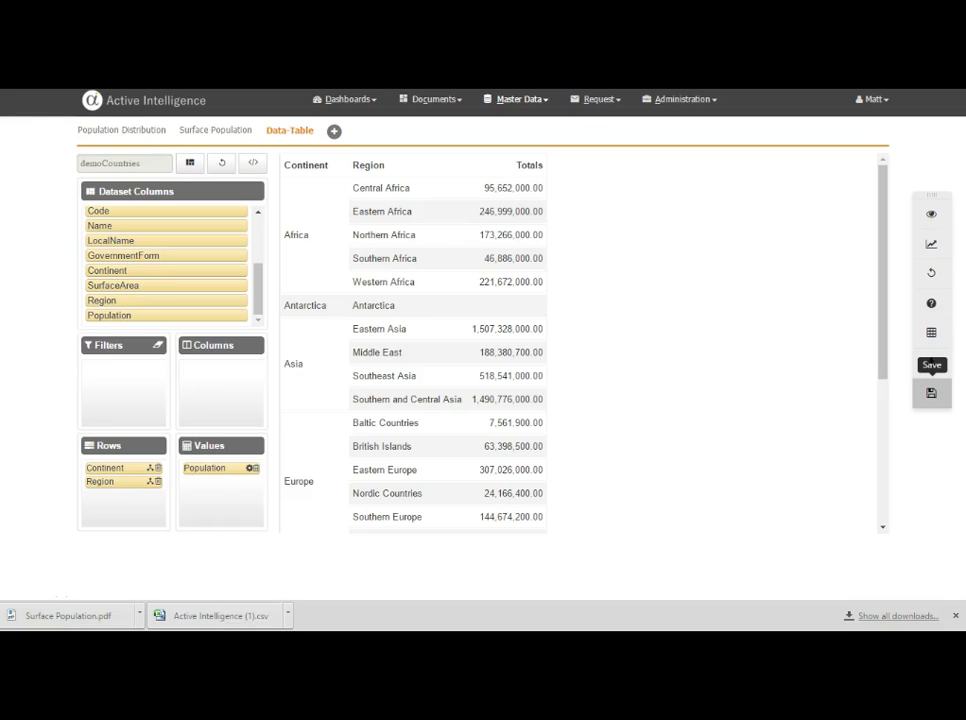
Save the analytics document under the name Tutorial without caching its data
{"action": "left_click", "coordinate": [931, 394]}
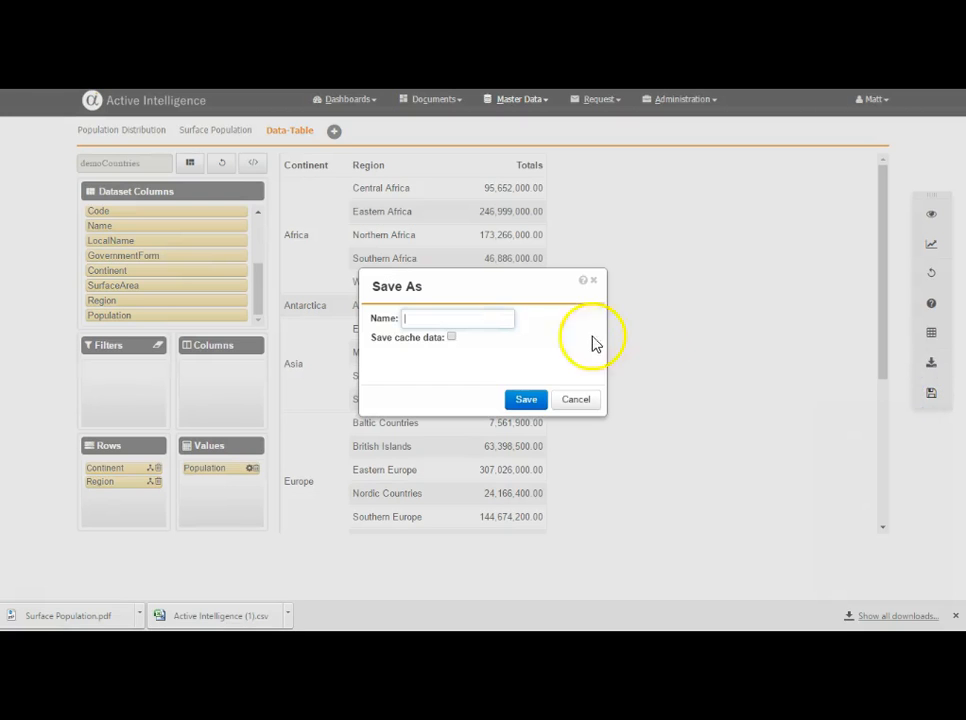
{"action": "left_click", "coordinate": [488, 318]}
{"action": "left_click", "coordinate": [525, 400]}
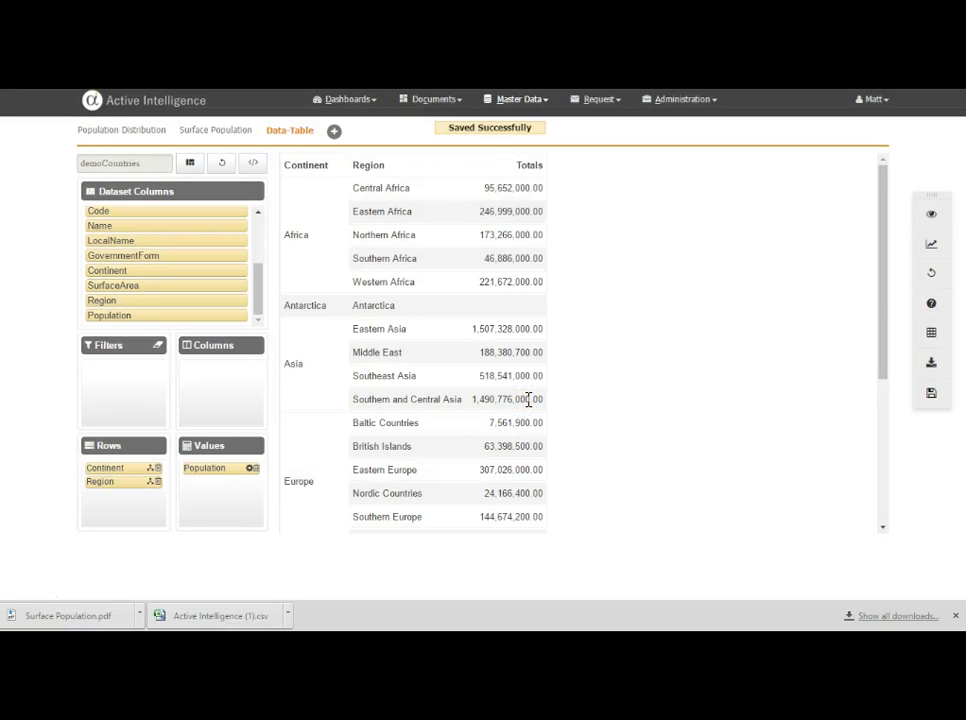
Open the saved Tutorial analytics document
{"action": "left_click", "coordinate": [358, 100]}
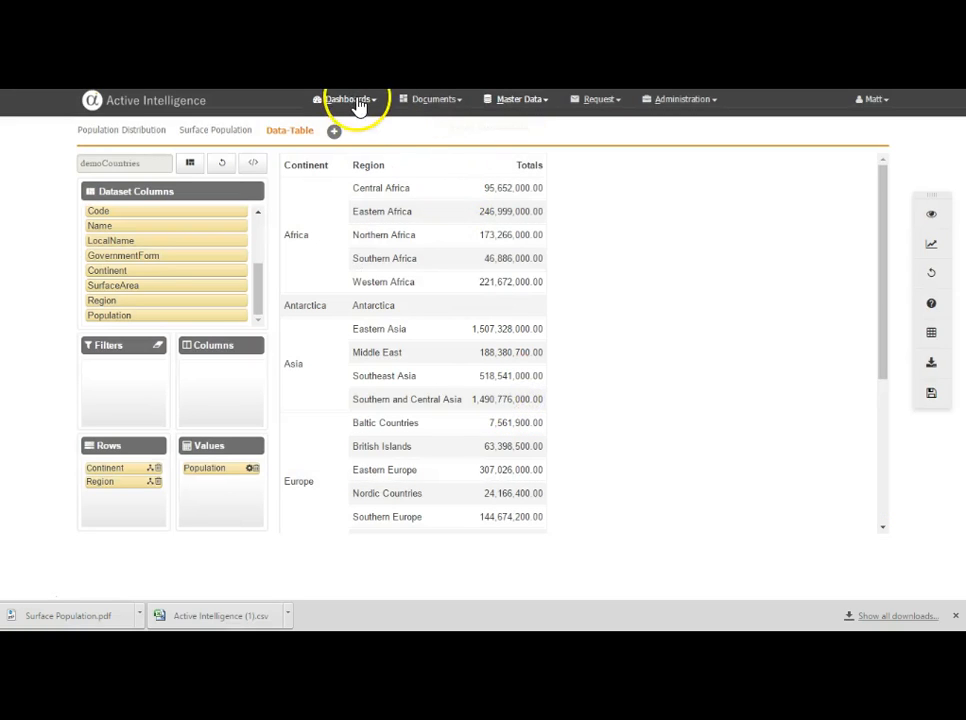
{"action": "left_click", "coordinate": [360, 145]}
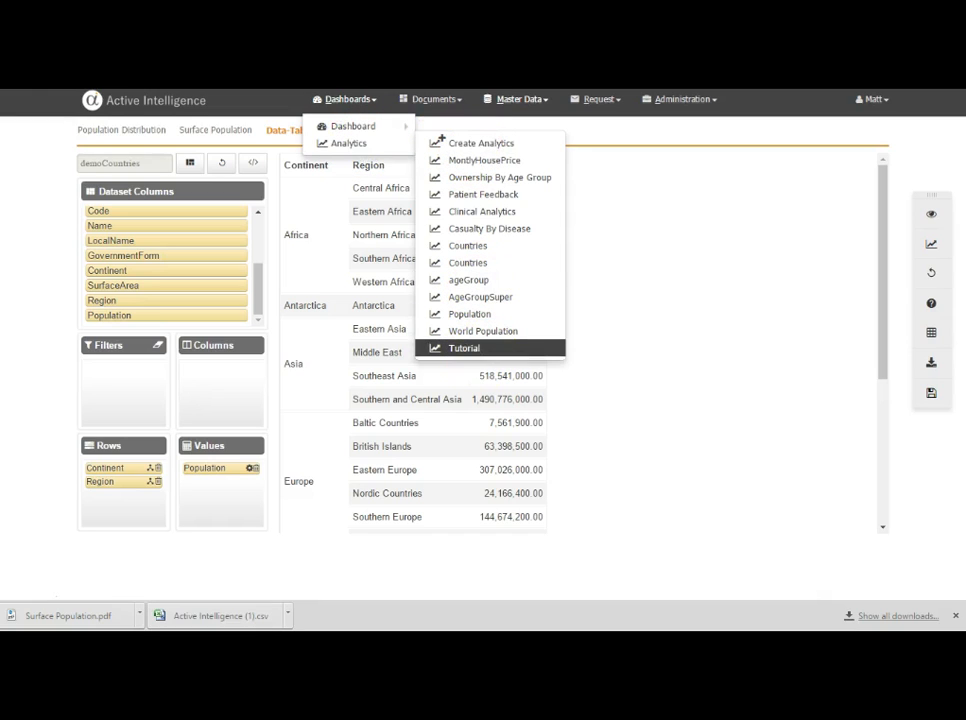
{"action": "left_click", "coordinate": [464, 348]}
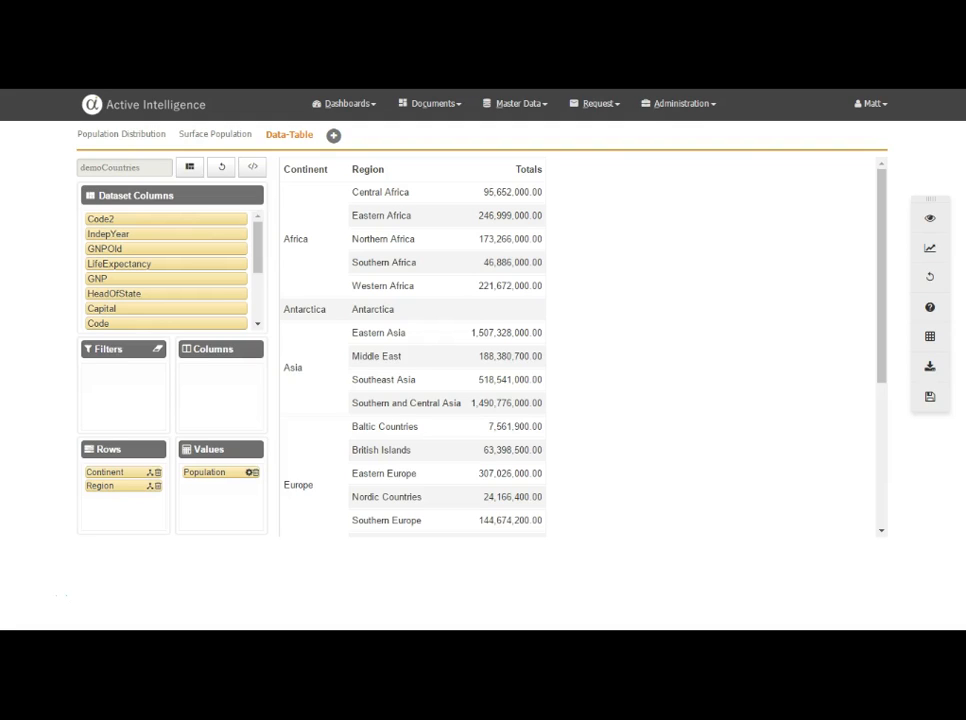
Go to the Analytics file list and view the sharing options for Tutorial, closing them and deselecting the file
{"action": "left_click", "coordinate": [930, 340]}
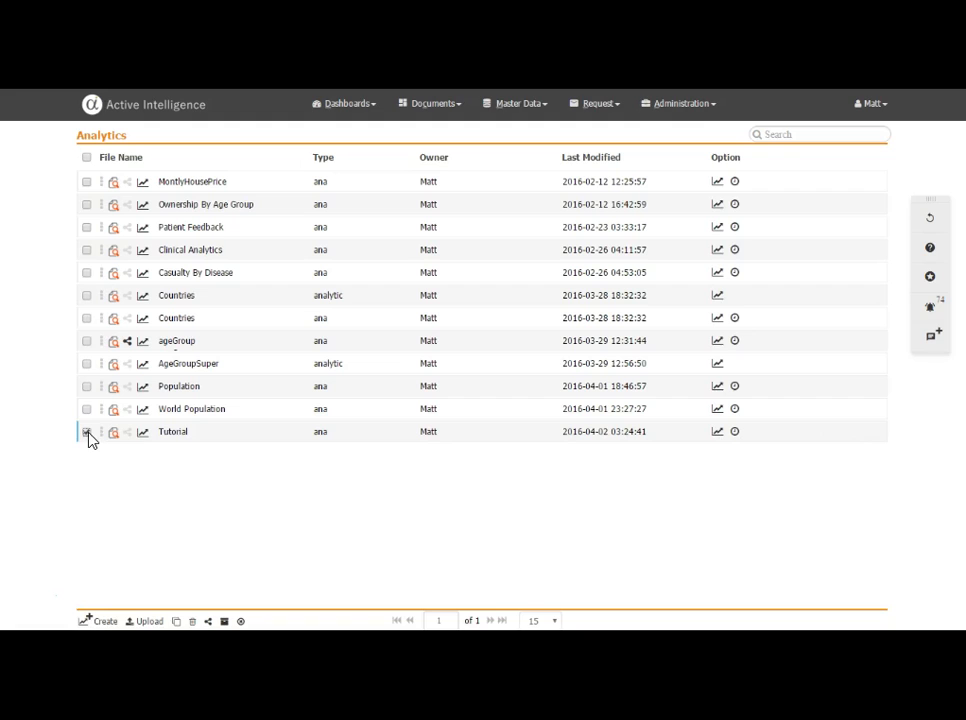
{"action": "left_click", "coordinate": [211, 622]}
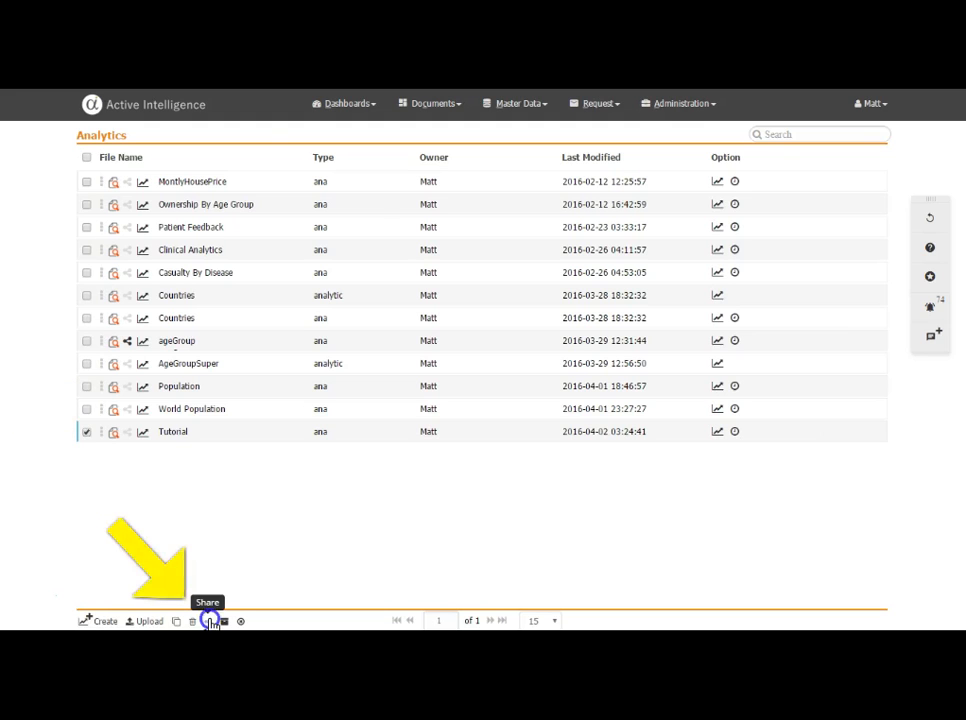
{"action": "left_click", "coordinate": [687, 574]}
{"action": "left_click", "coordinate": [87, 432]}
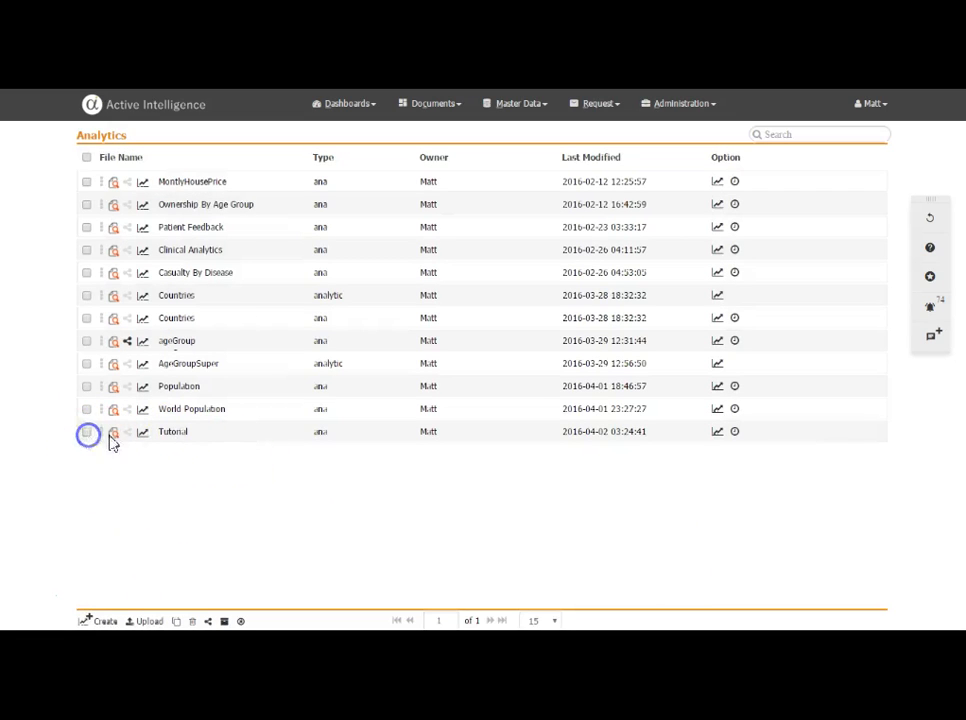
Open the sharing settings for the Tutorial analytics file and add the Administrator role to its selected privileges
{"action": "left_click", "coordinate": [86, 432]}
{"action": "right_click", "coordinate": [196, 433]}
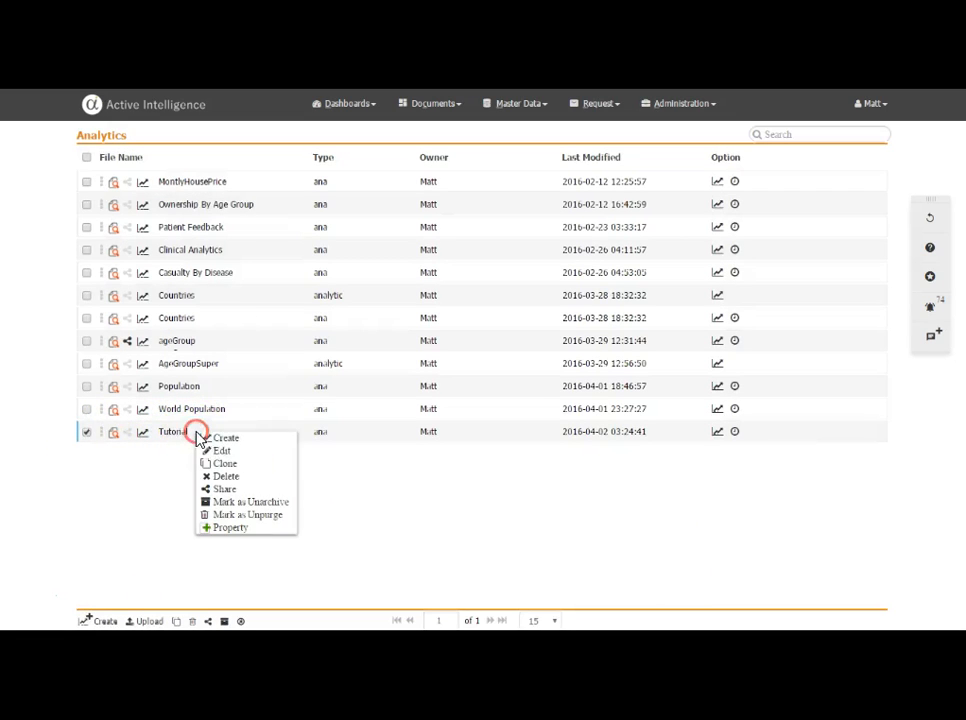
{"action": "left_click", "coordinate": [225, 489]}
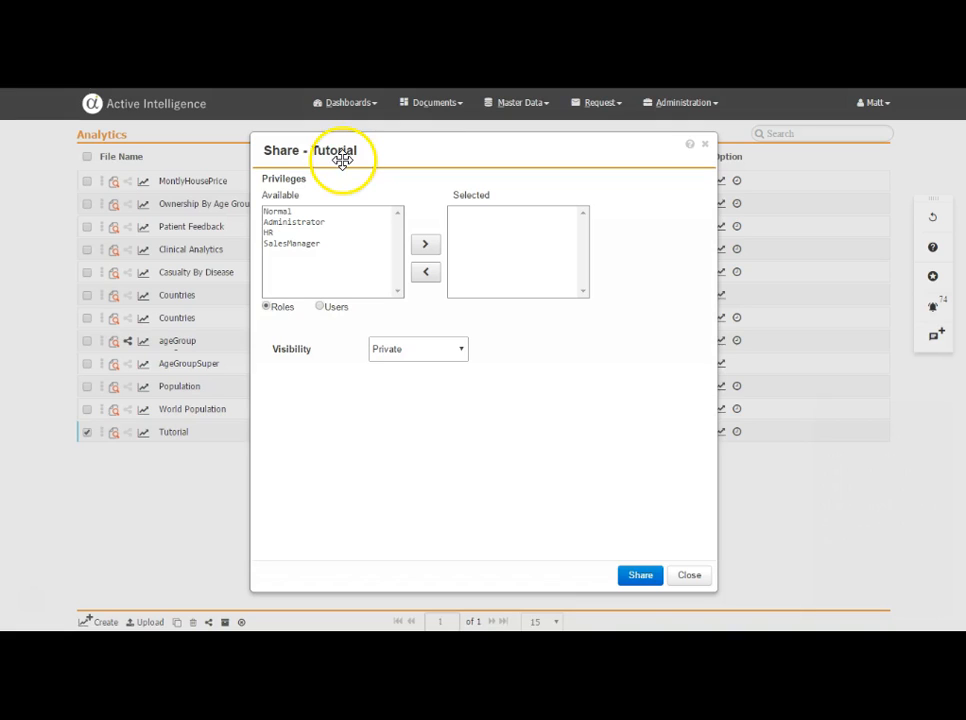
{"action": "left_click", "coordinate": [314, 222]}
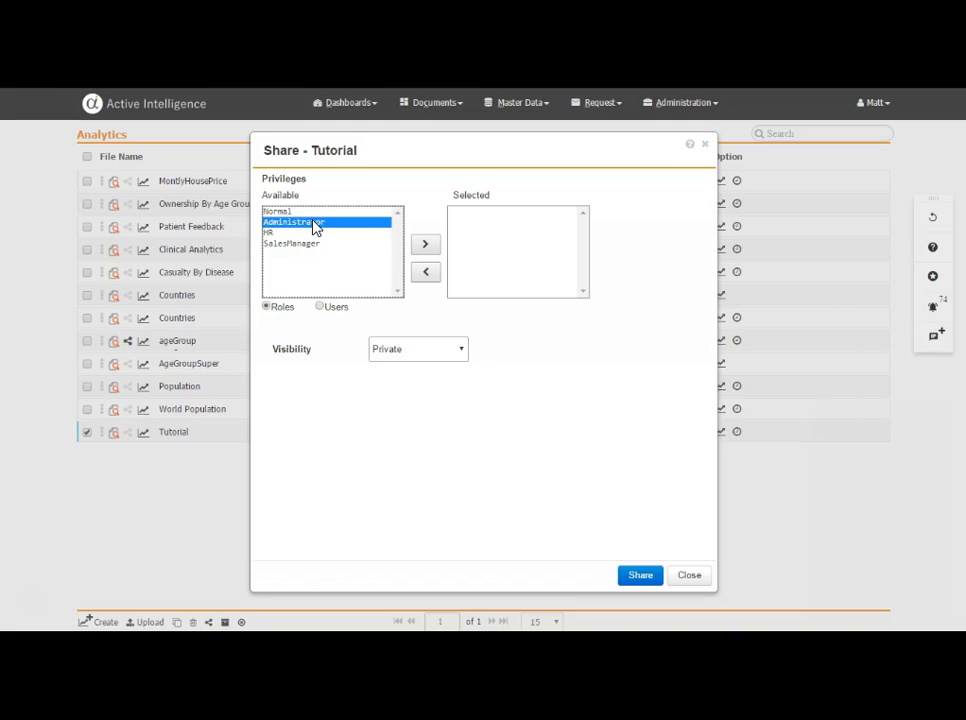
{"action": "left_click", "coordinate": [320, 307]}
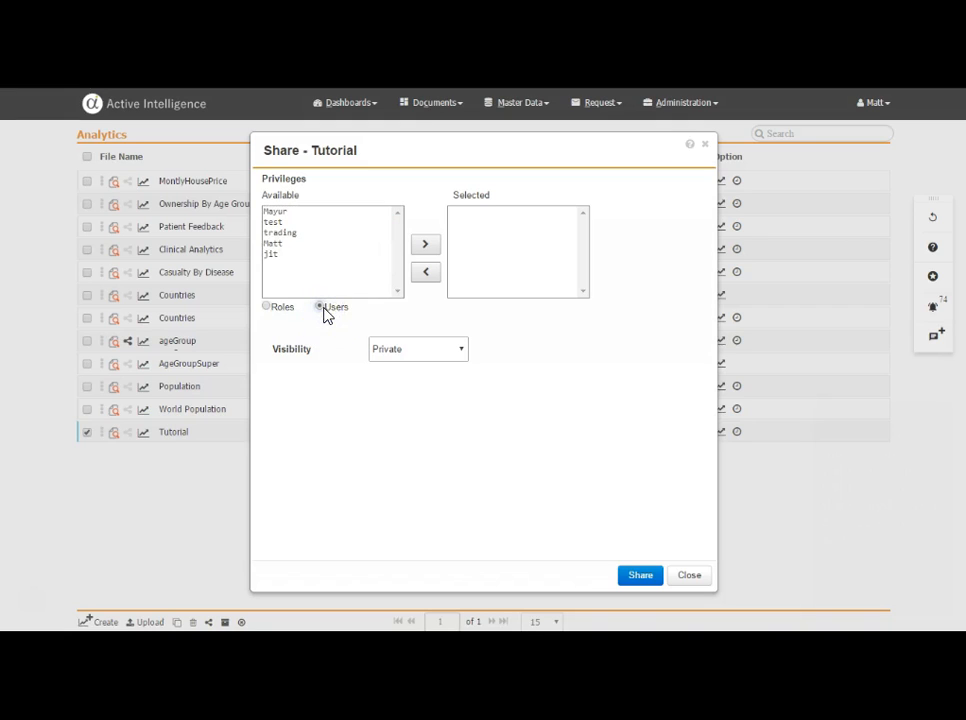
{"action": "left_click", "coordinate": [266, 307]}
{"action": "left_click", "coordinate": [298, 223]}
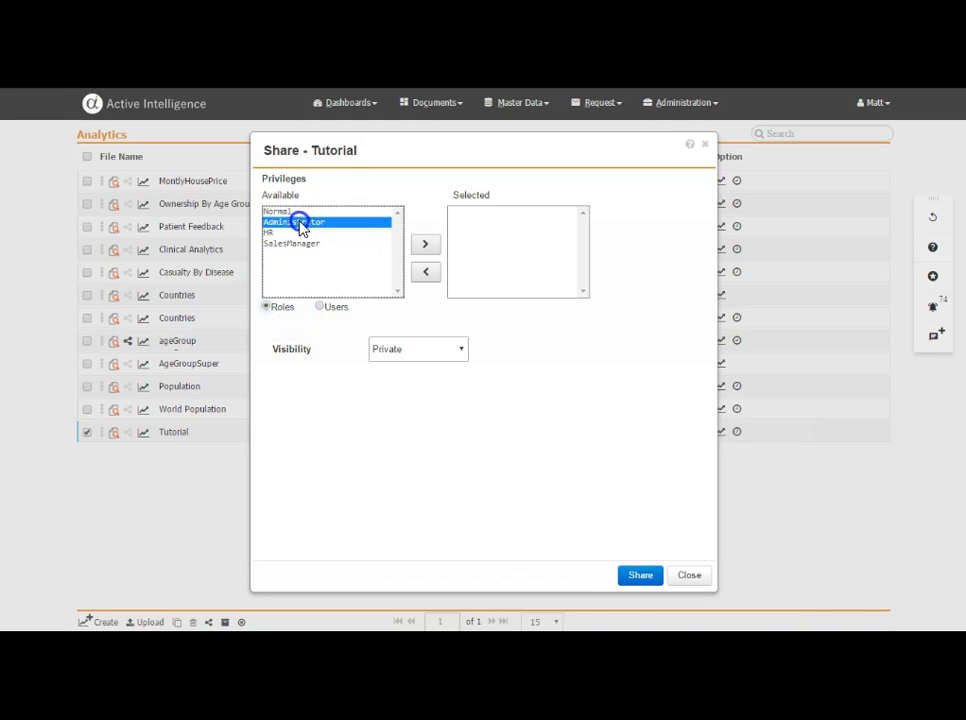
{"action": "left_click", "coordinate": [424, 250]}
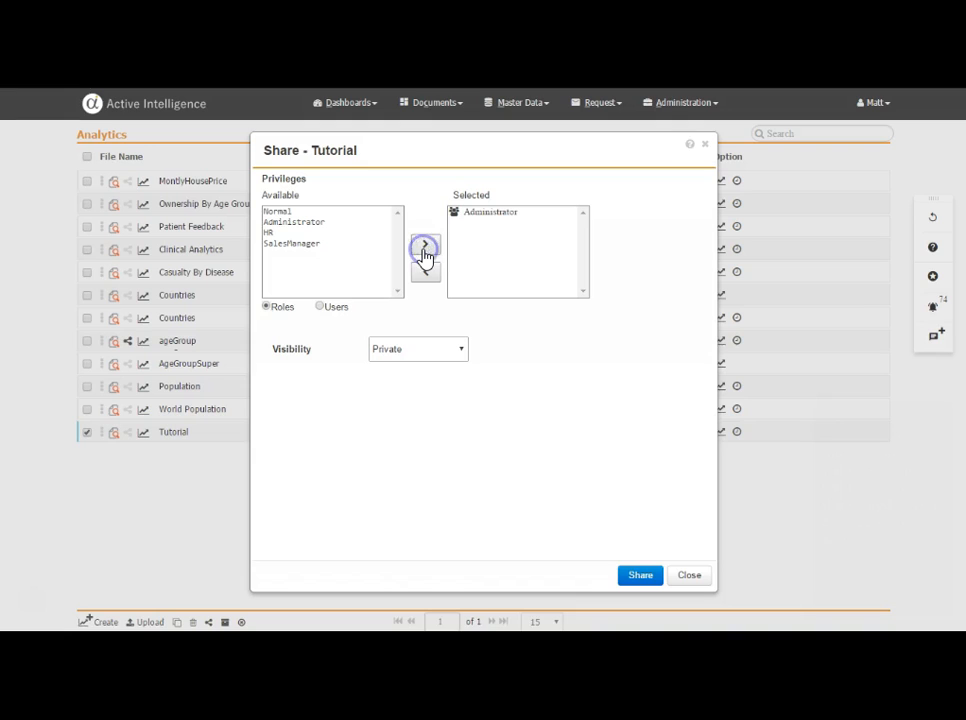
Add the first listed user to the selected privileges and share the Tutorial file with private visibility
{"action": "left_click", "coordinate": [319, 307]}
{"action": "left_click", "coordinate": [288, 212]}
{"action": "left_click", "coordinate": [424, 243]}
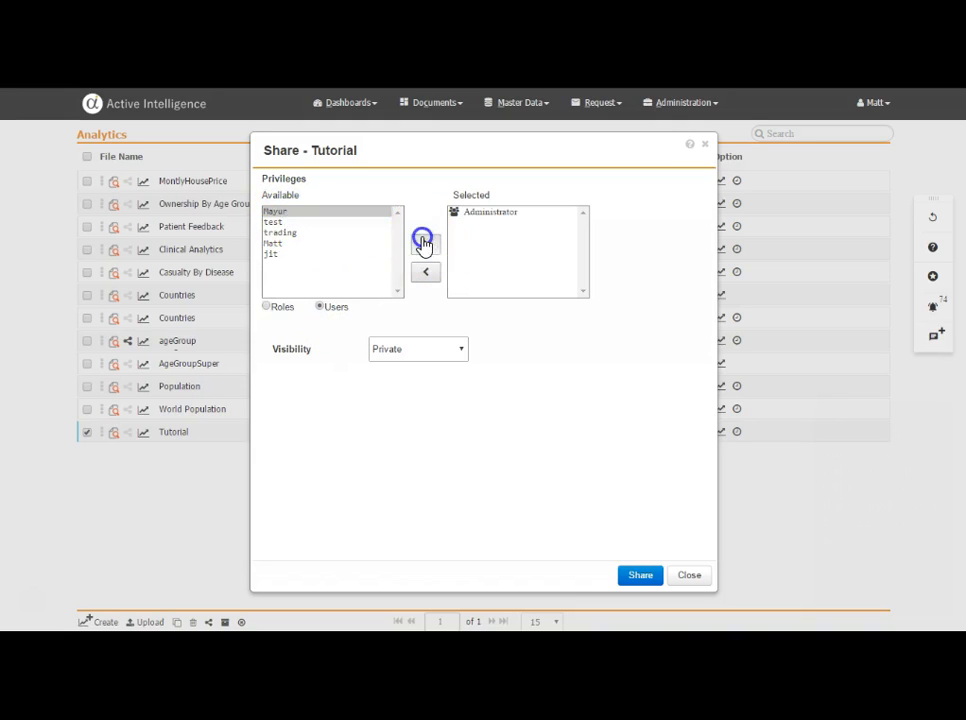
{"action": "left_click", "coordinate": [641, 568]}
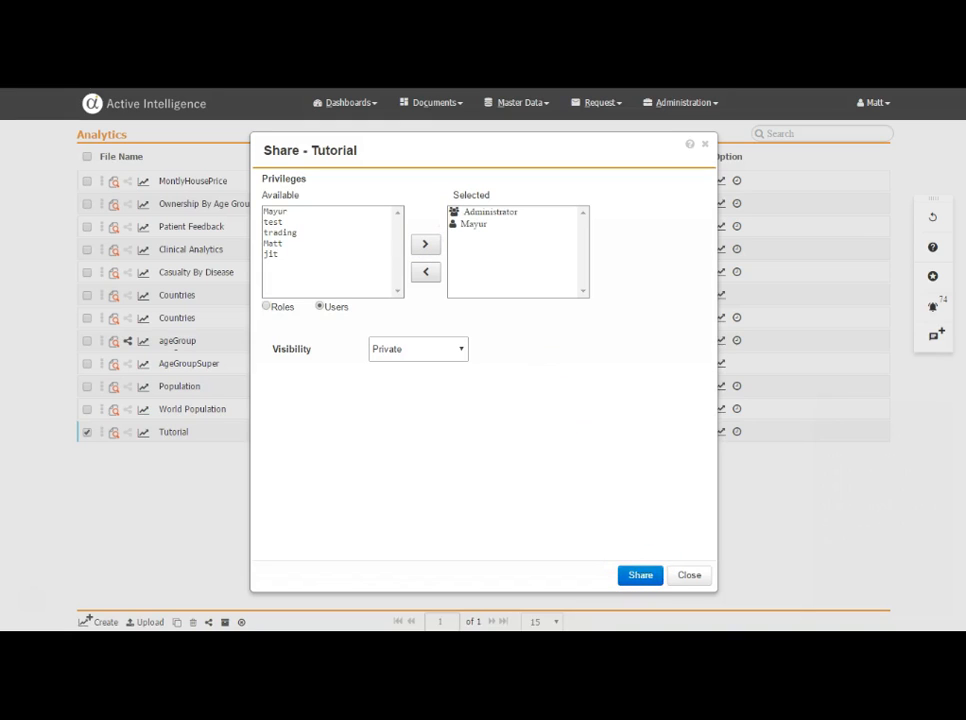